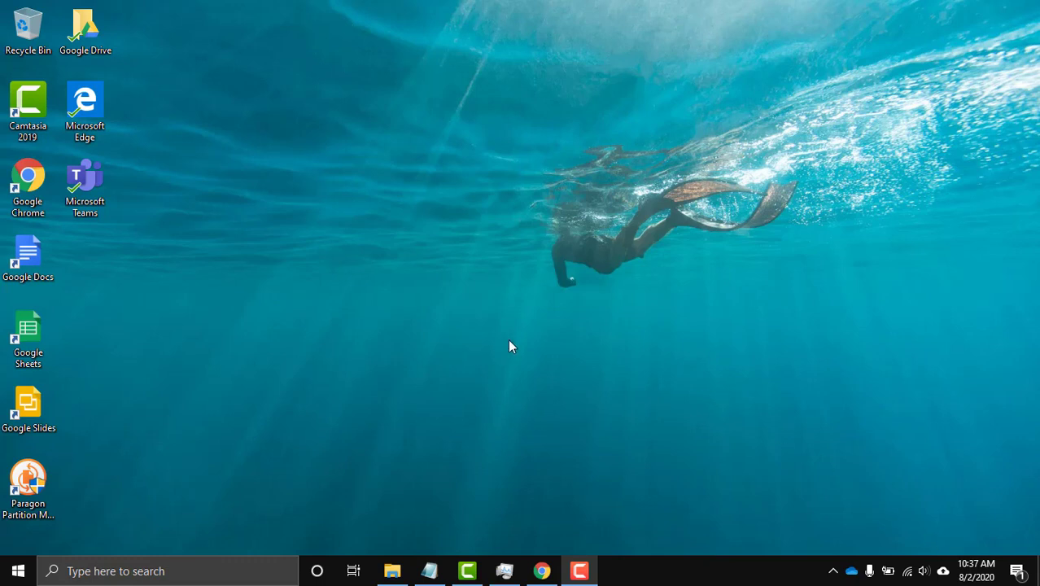
Refresh the desktop and restore Chrome showing Google Drive's Komputer page with My Laptop (1) and My Laptop.
right_click(527, 327)
left_click(557, 372)
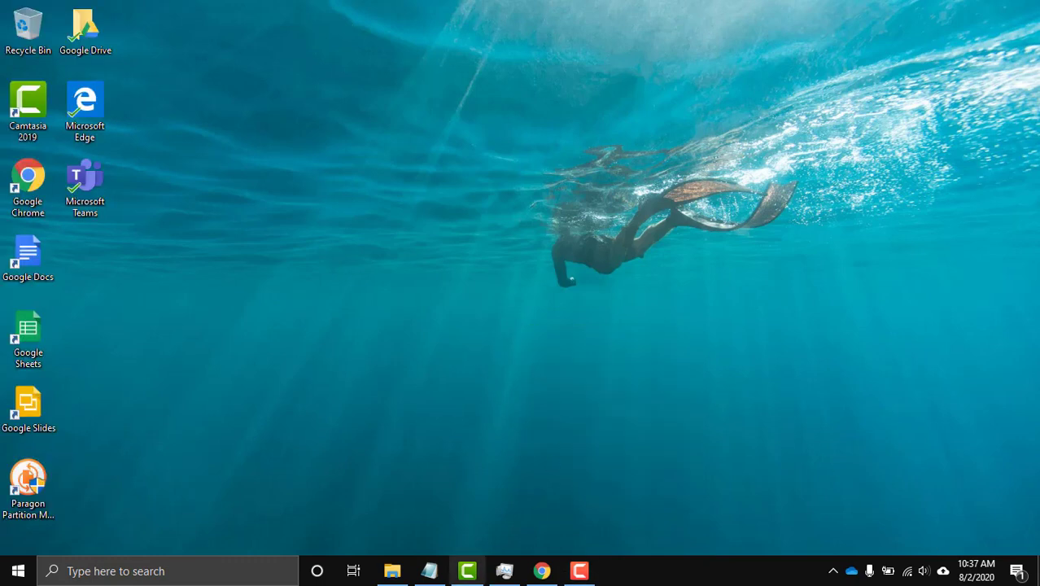
left_click(540, 572)
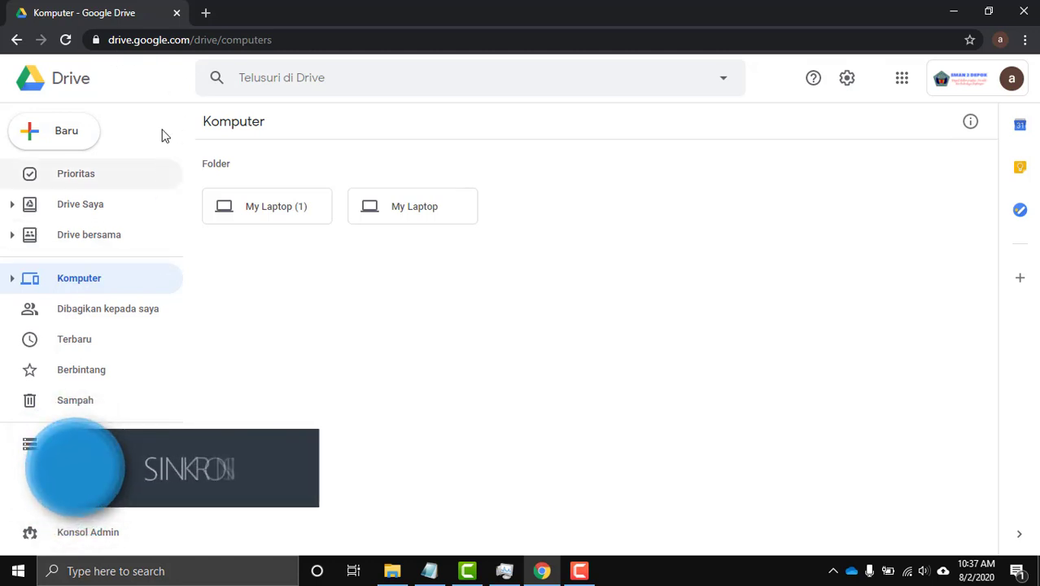
Open a second tab and load google.com from the 'goo' suggestion.
left_click(206, 11)
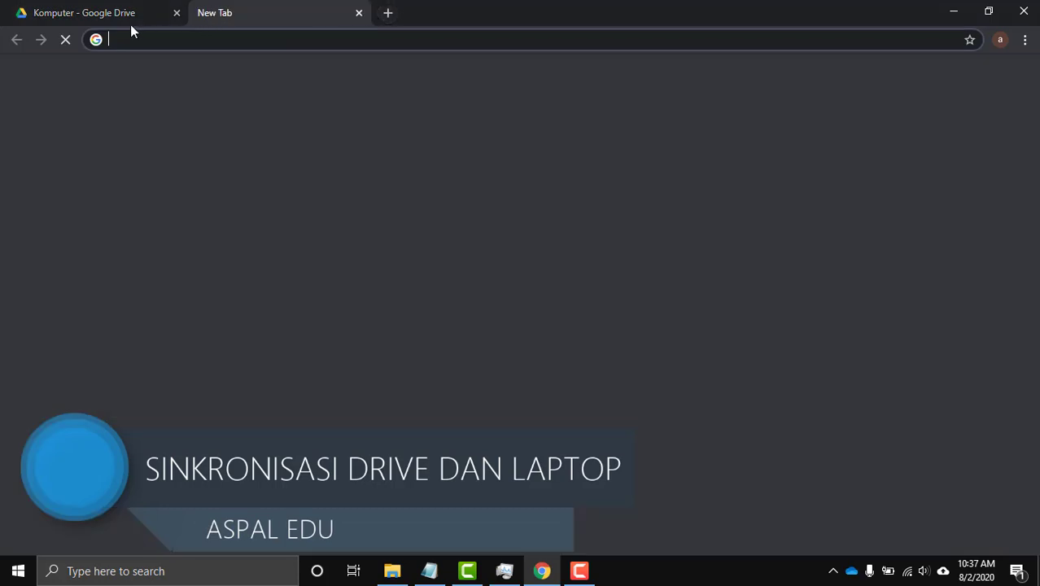
left_click(100, 18)
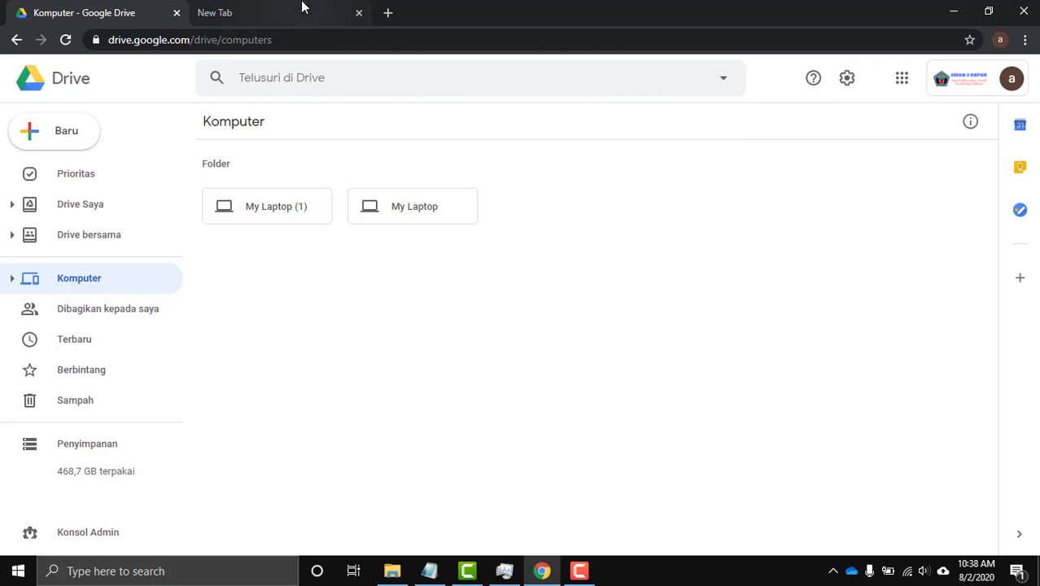
left_click(216, 20)
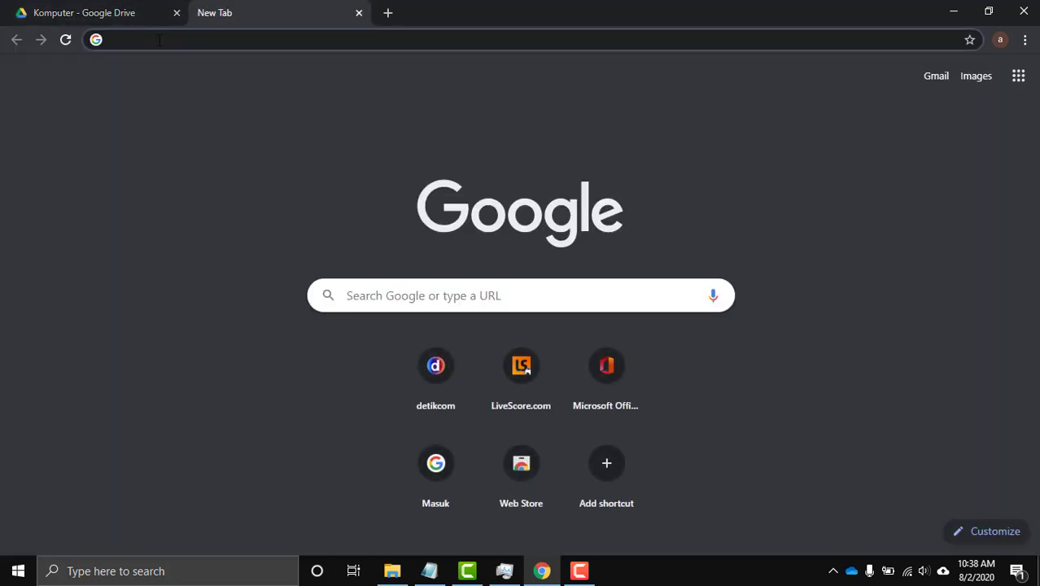
type("goo")
key("Return")
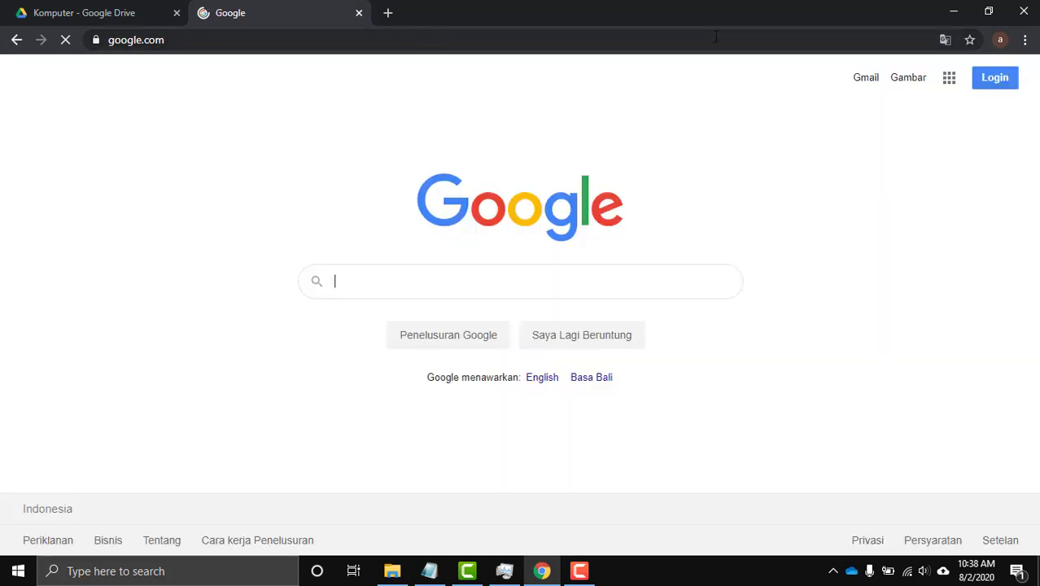
Sign in from the Google homepage and open the Gmail inbox.
left_click(980, 77)
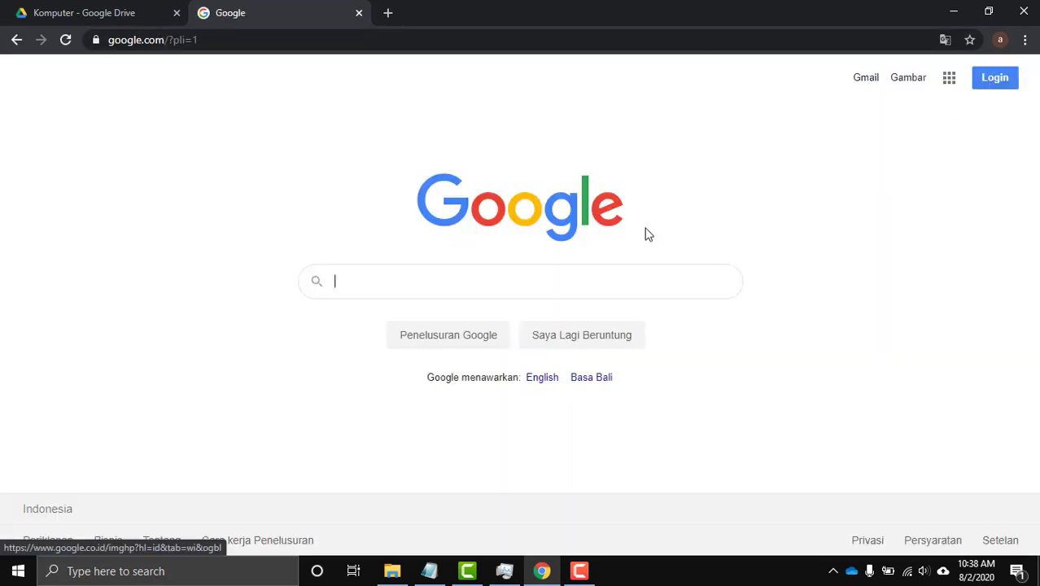
left_click(986, 81)
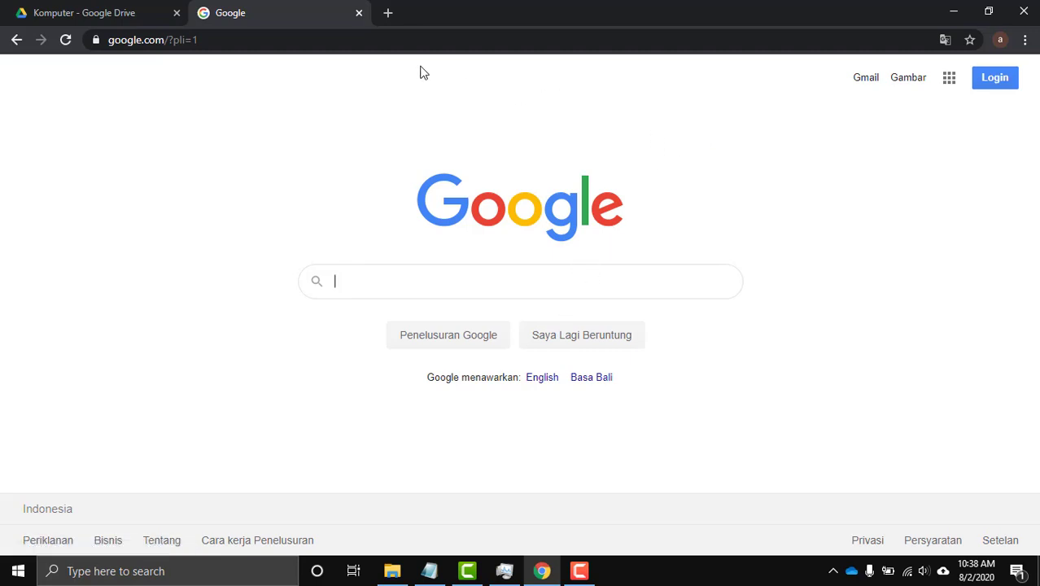
left_click(870, 81)
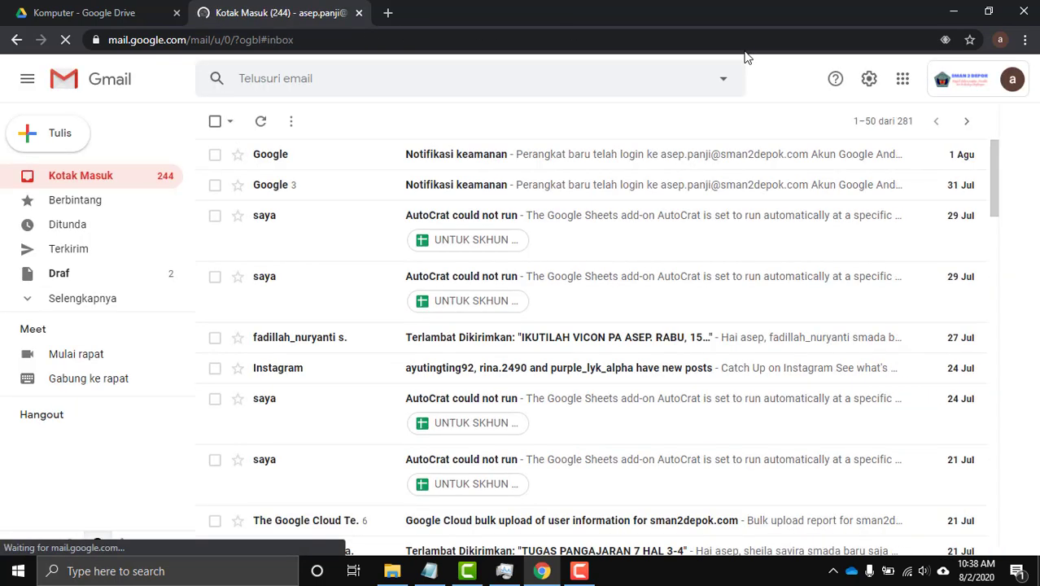
Start adding another Google account and enter its email address.
left_click(1013, 79)
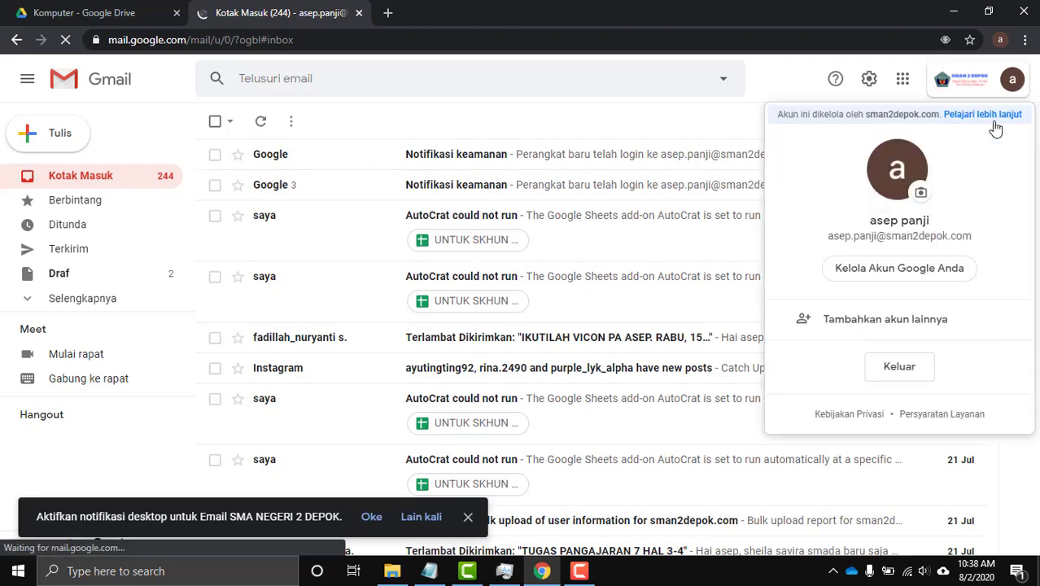
left_click(898, 333)
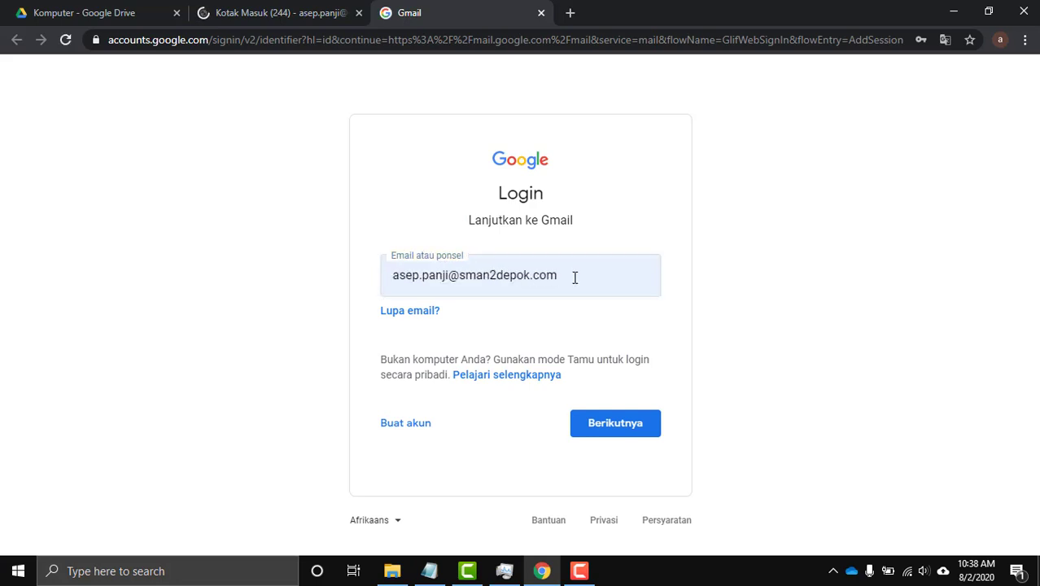
left_click_drag(574, 276, 339, 294)
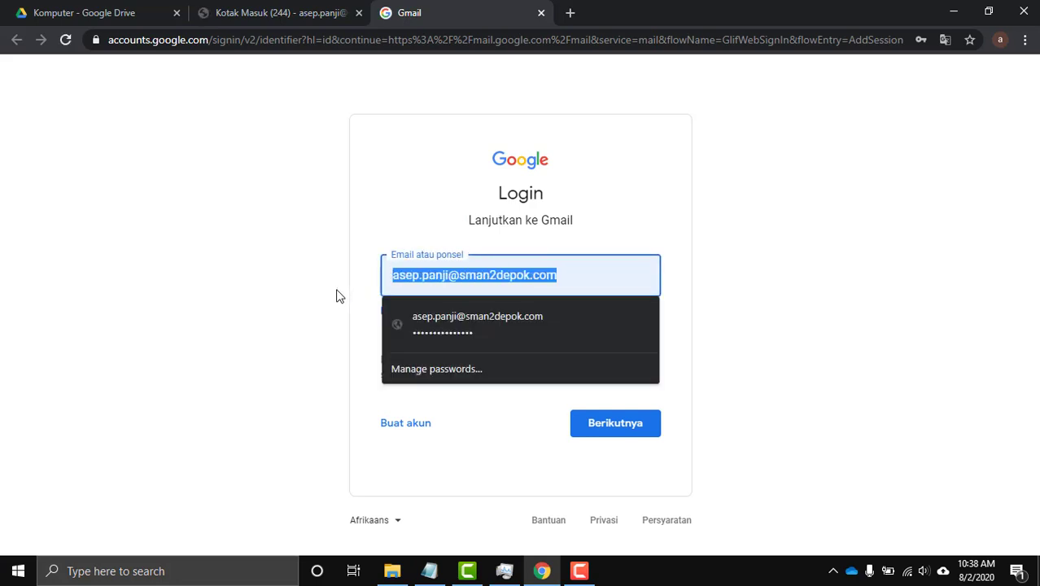
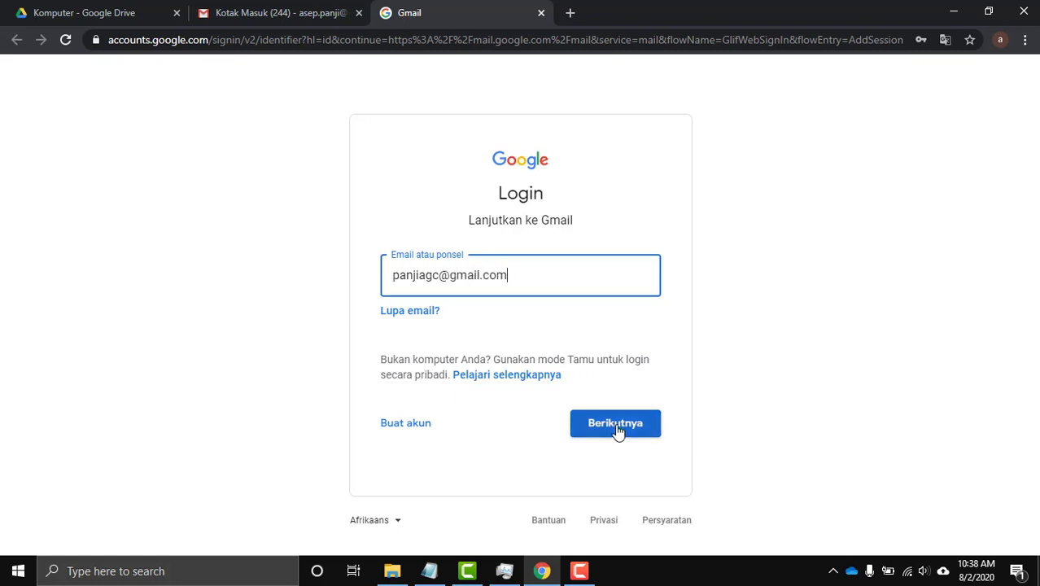
left_click(618, 427)
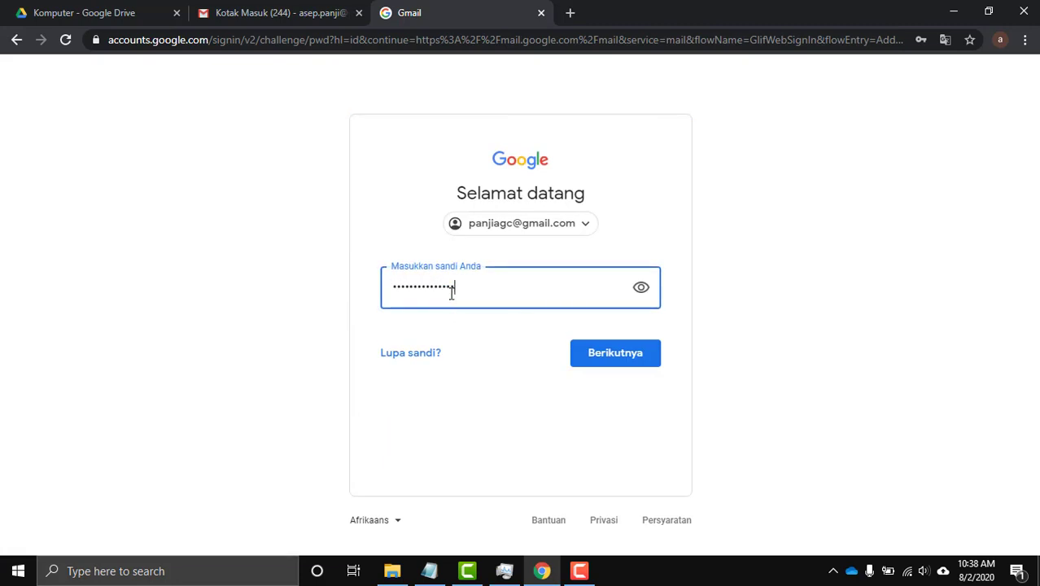
Enter the second account's password and save it in Chrome.
left_click(618, 358)
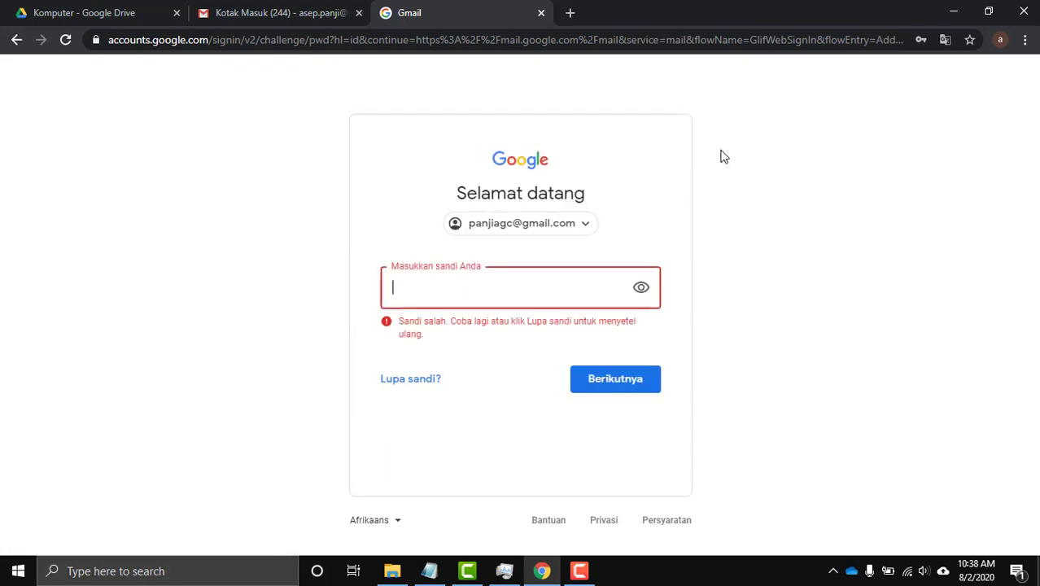
left_click(478, 290)
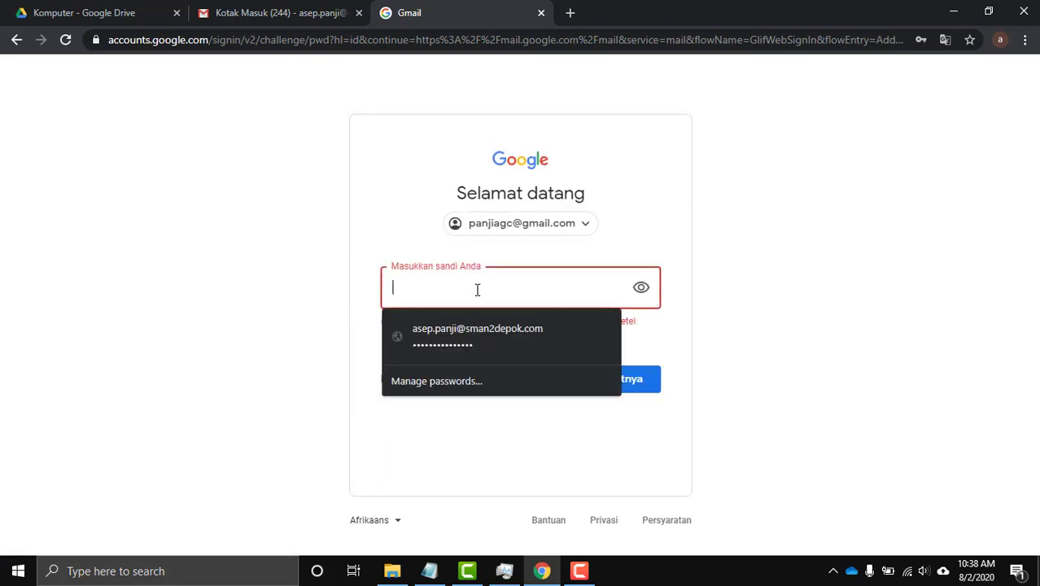
type("•••")
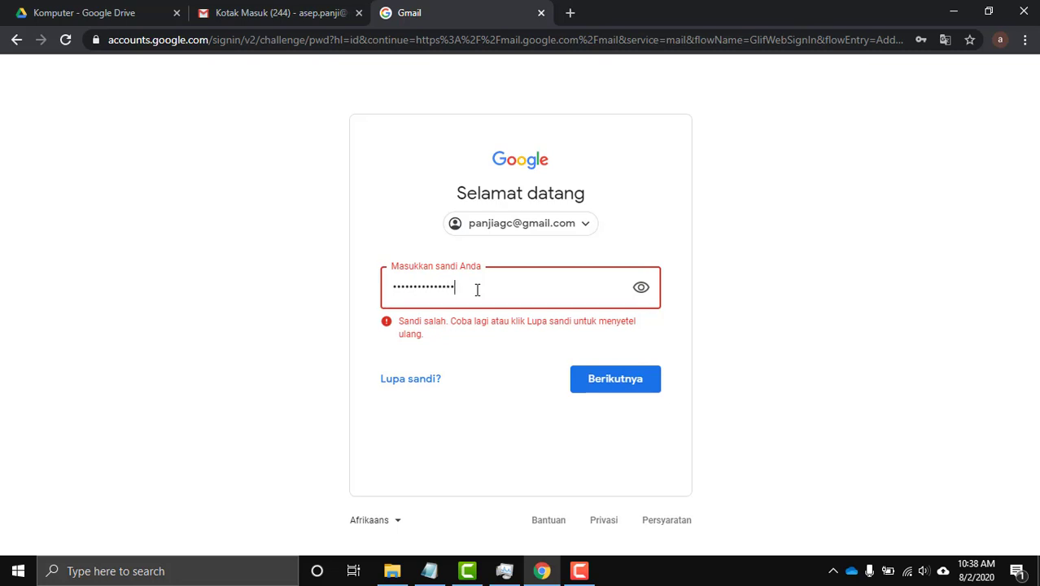
type("•••••••••••")
key("Return")
key("Return")
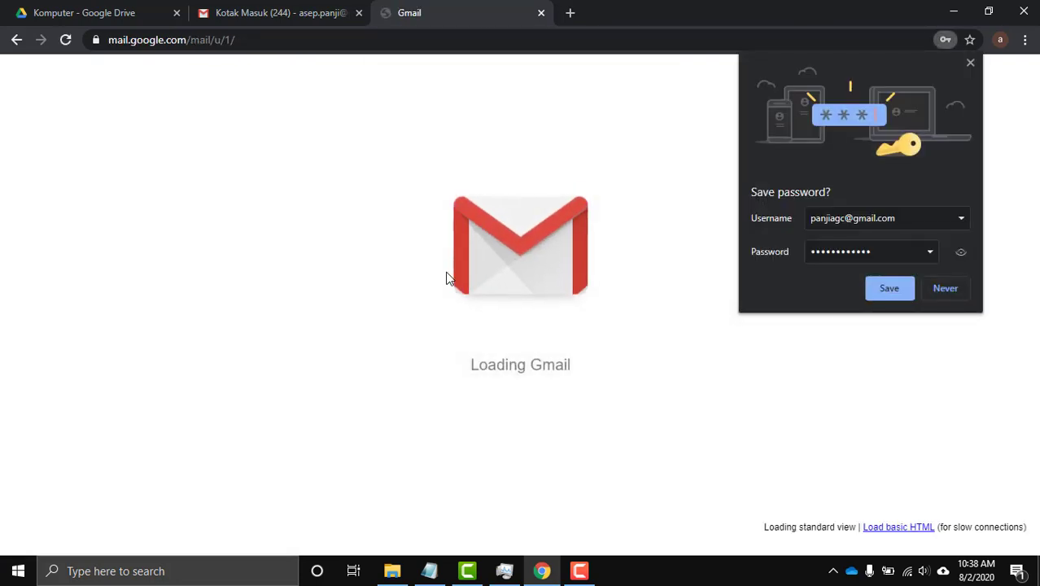
left_click(905, 288)
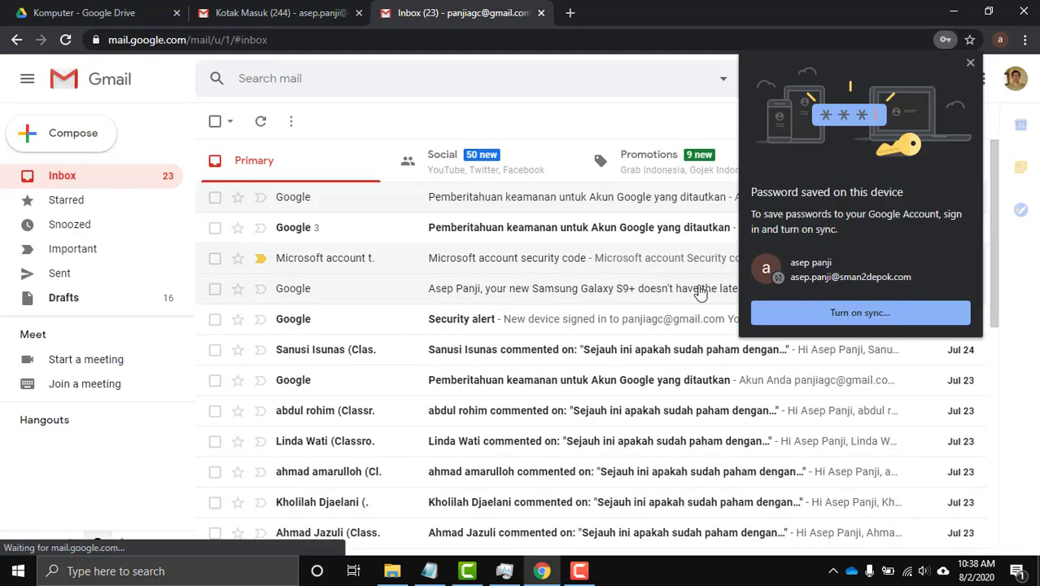
left_click(968, 63)
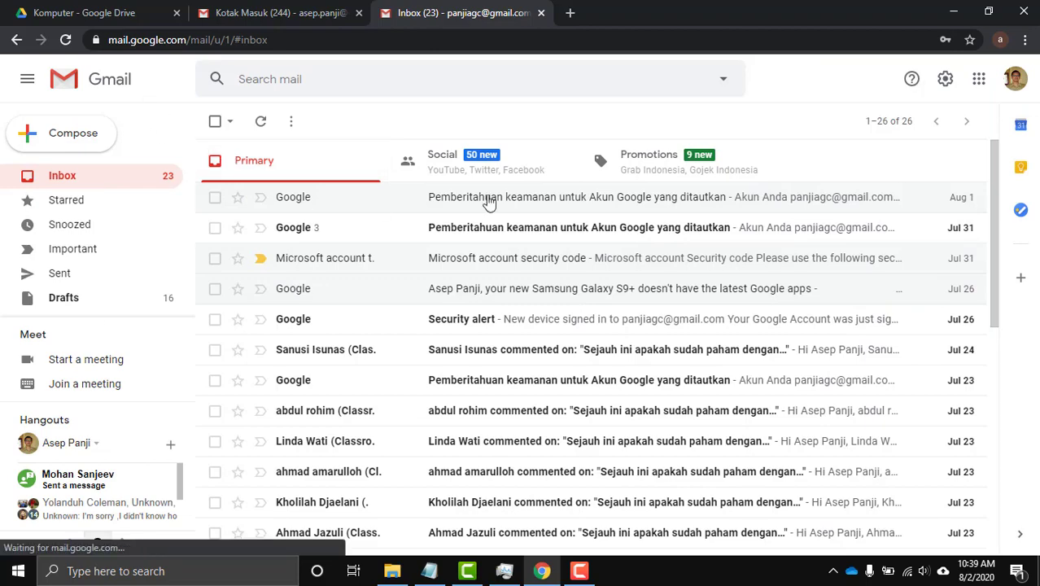
Look over the second account's inbox and start a fresh blank tab.
scroll(368, 319, "down", 2)
scroll(366, 320, "up", 2)
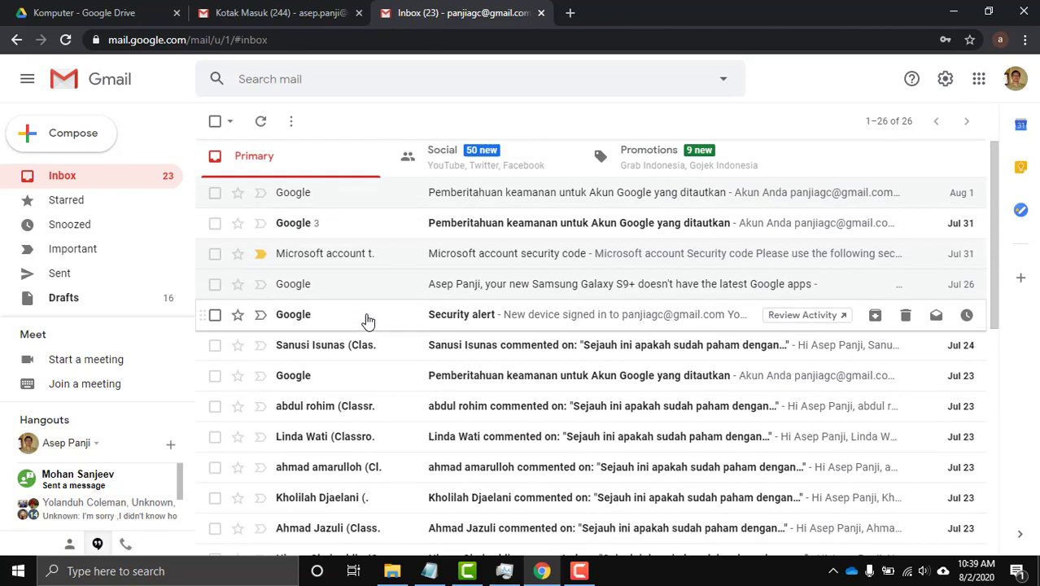
scroll(364, 163, "down", 5)
scroll(375, 244, "up", 5)
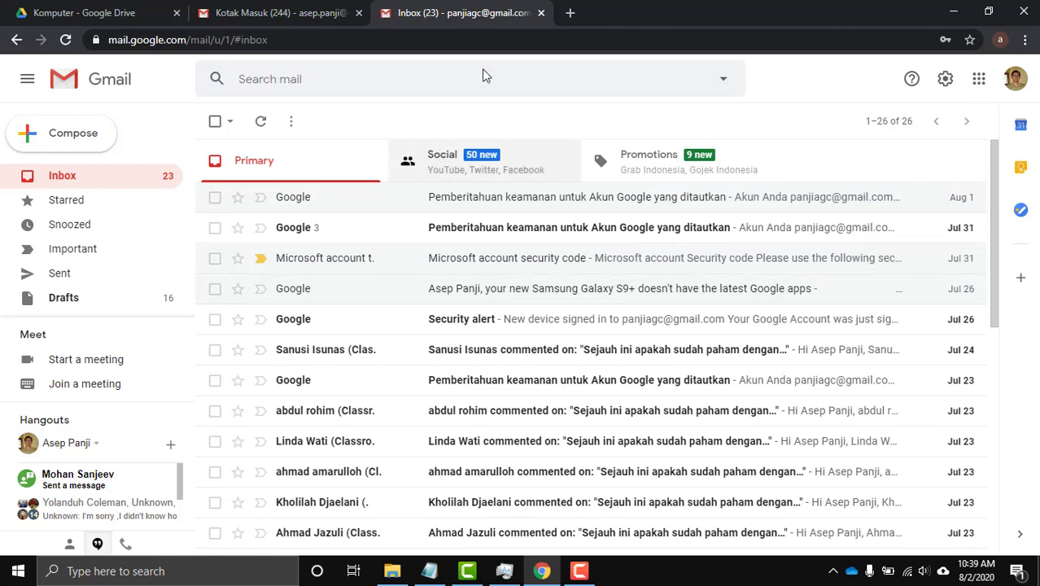
left_click(571, 12)
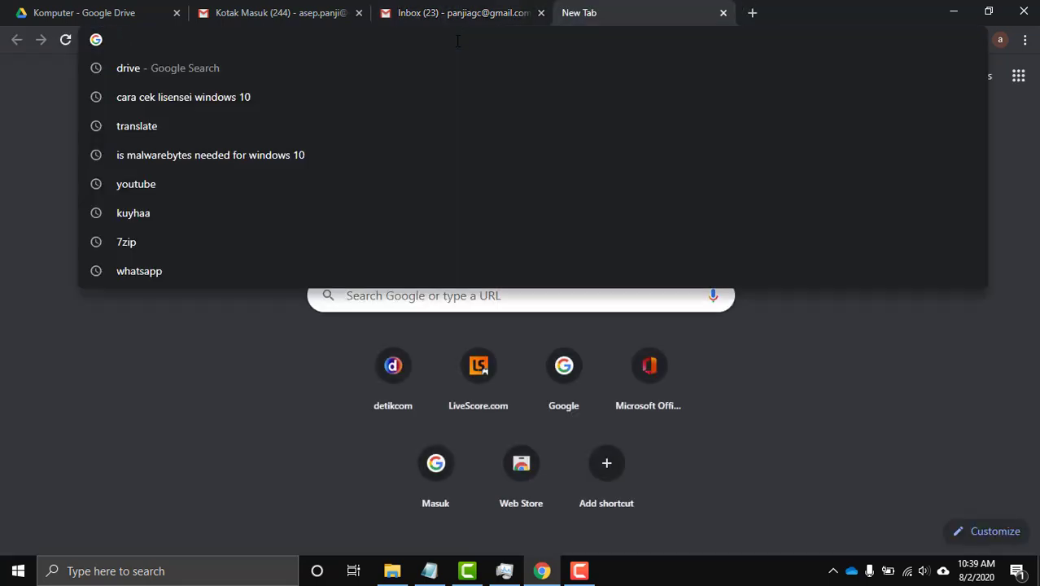
Search Google for 'drive' and open the Google Drive sign-in result.
type("drive")
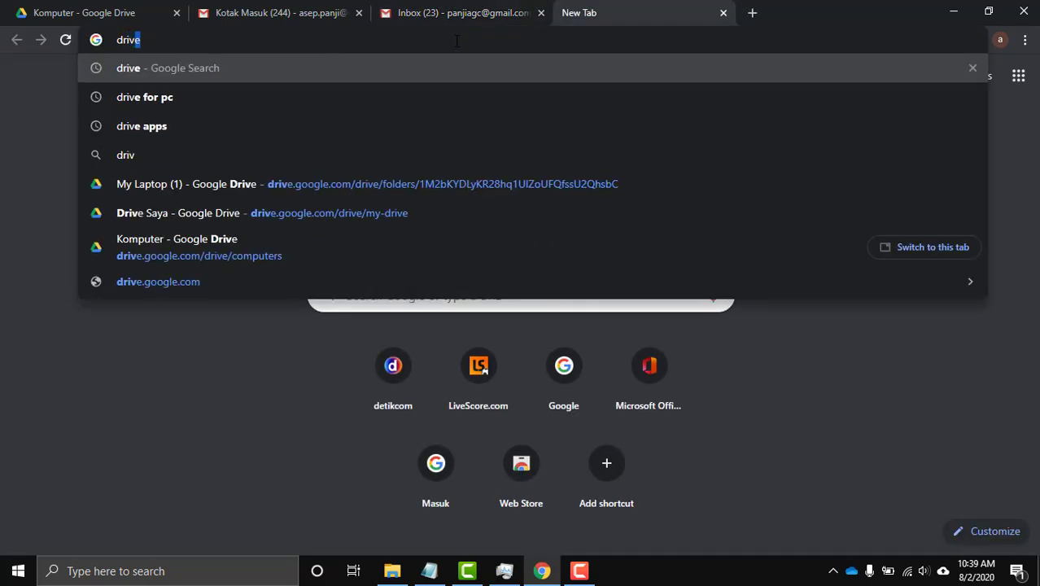
left_click(283, 65)
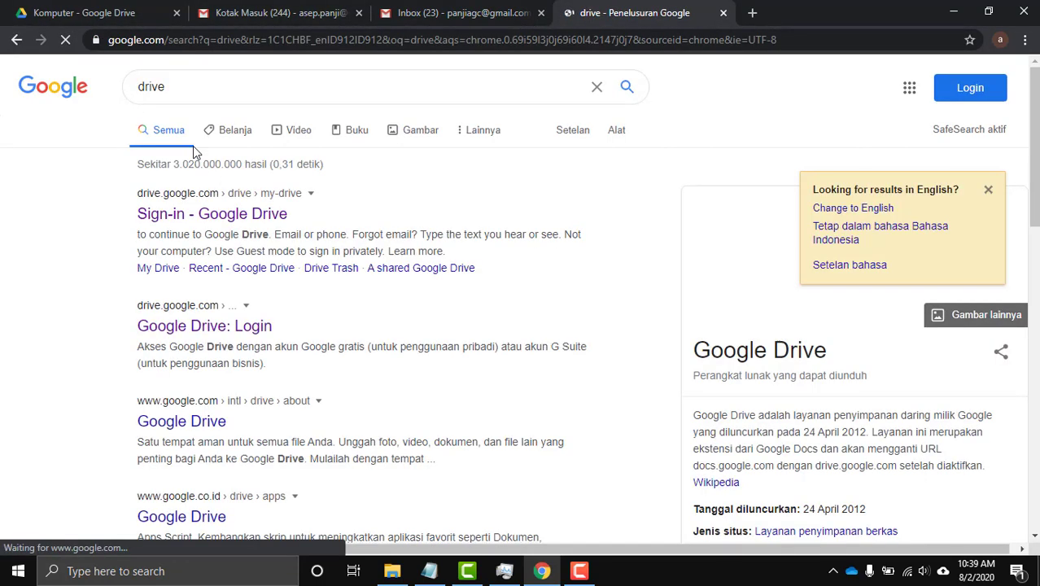
left_click(206, 216)
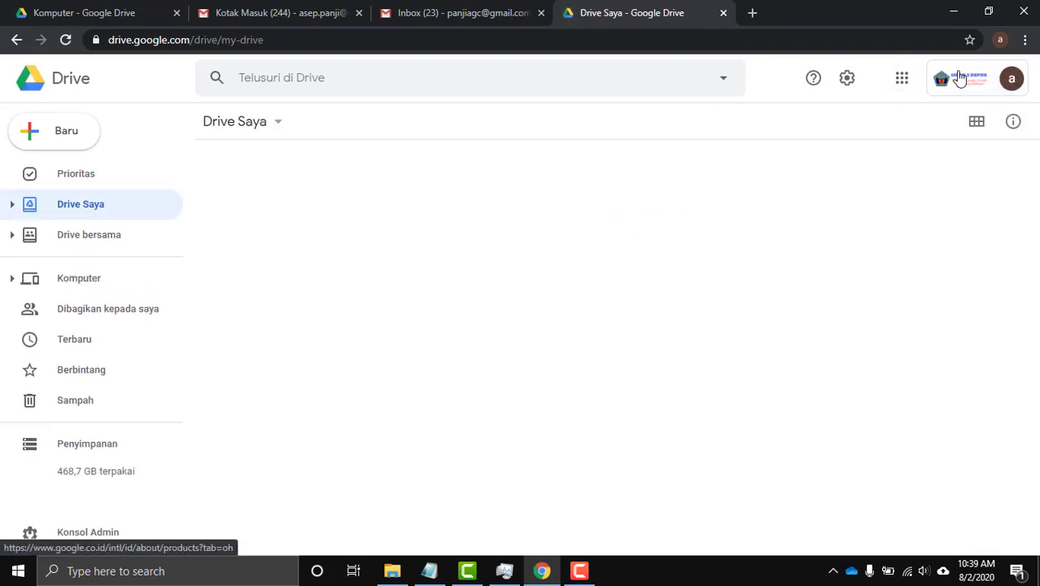
Switch Google Drive to the other signed-in account, then start another blank tab.
left_click(1009, 79)
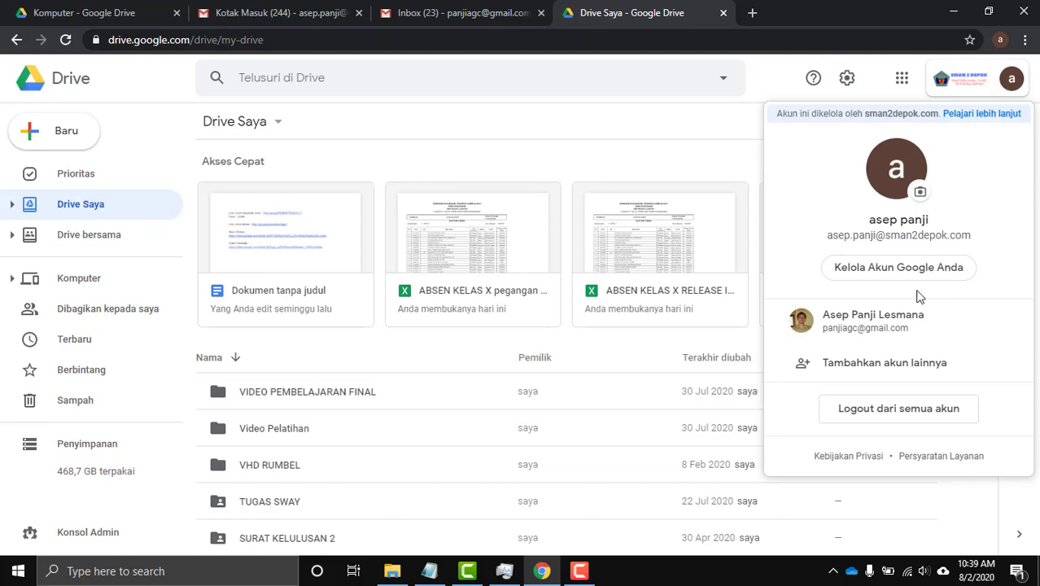
left_click(904, 325)
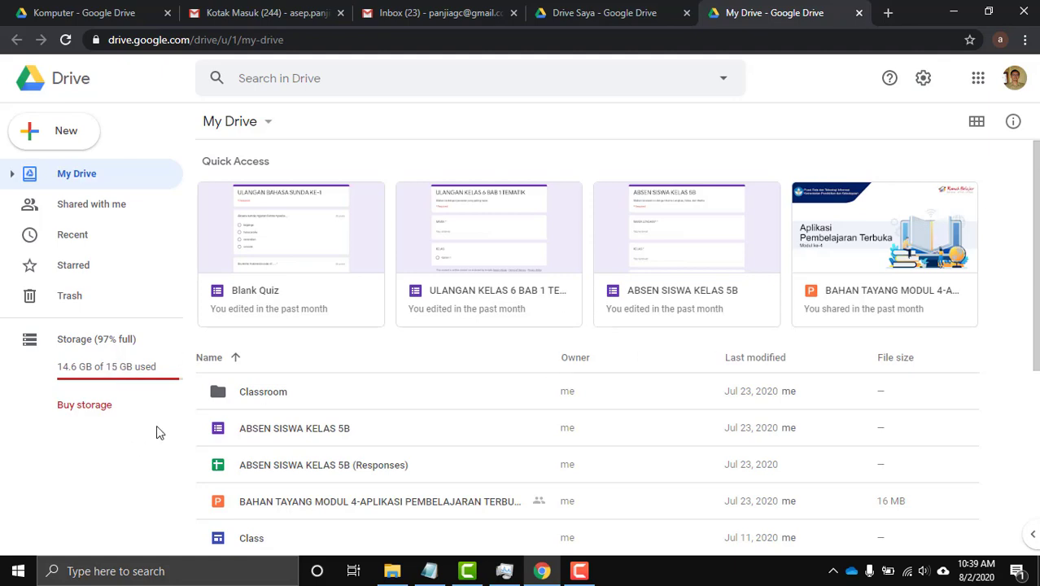
scroll(341, 400, "down", 4)
scroll(355, 399, "up", 4)
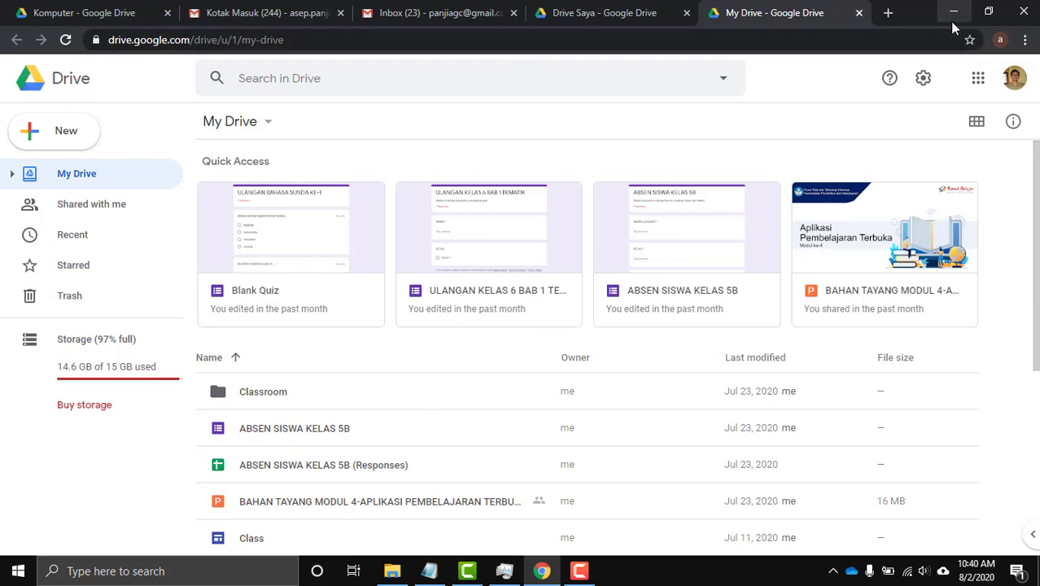
left_click(892, 20)
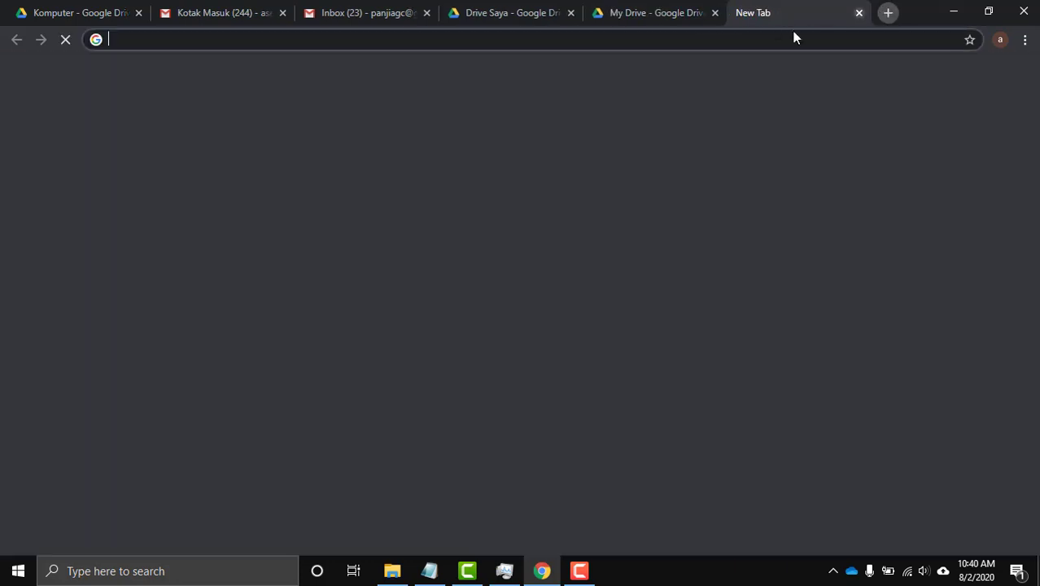
Search Google for 'back up google' and browse the results.
left_click(668, 39)
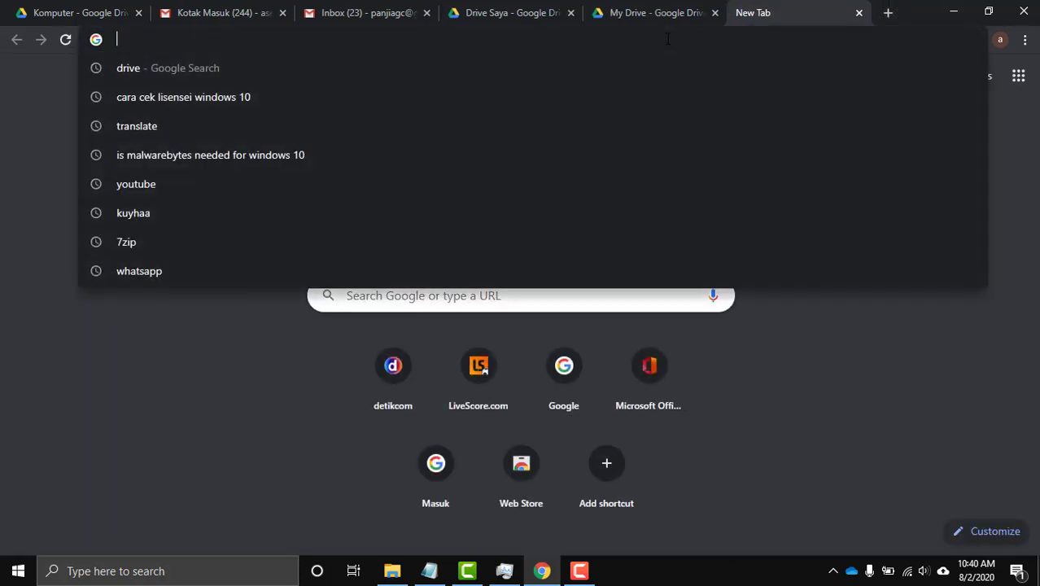
type("back")
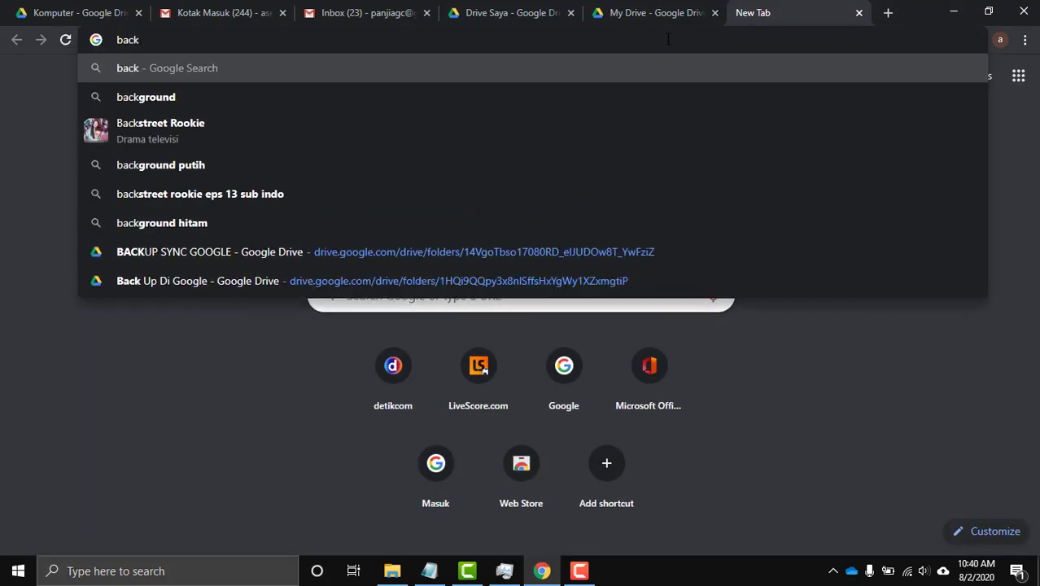
type(" up")
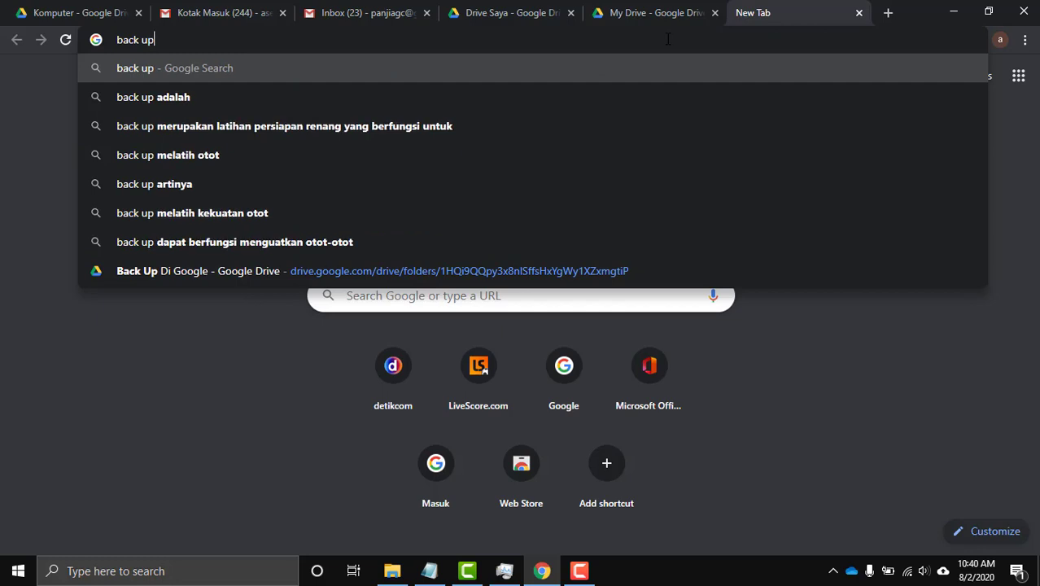
type("ogle")
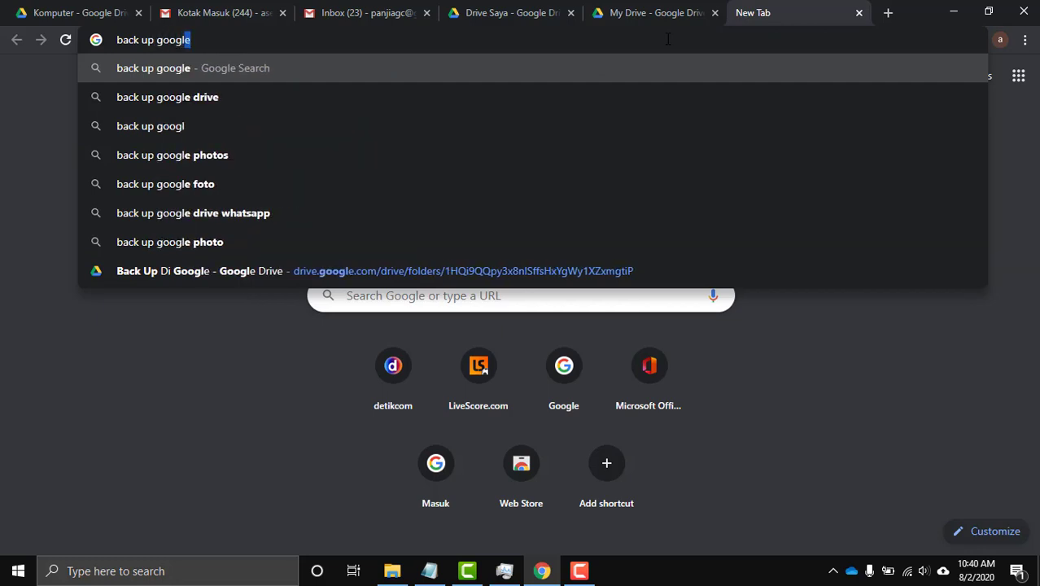
key("Return")
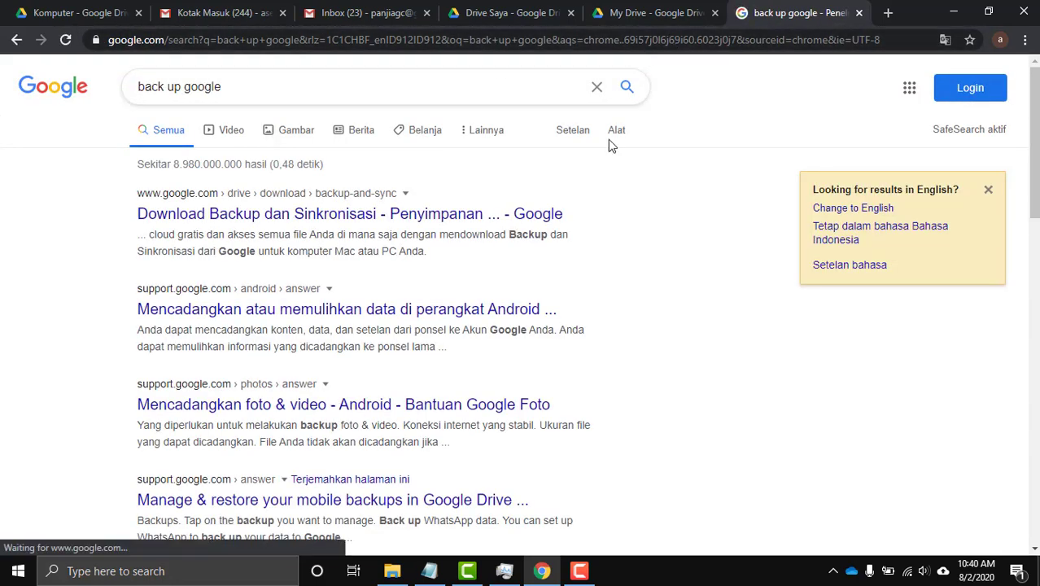
scroll(316, 232, "down", 2)
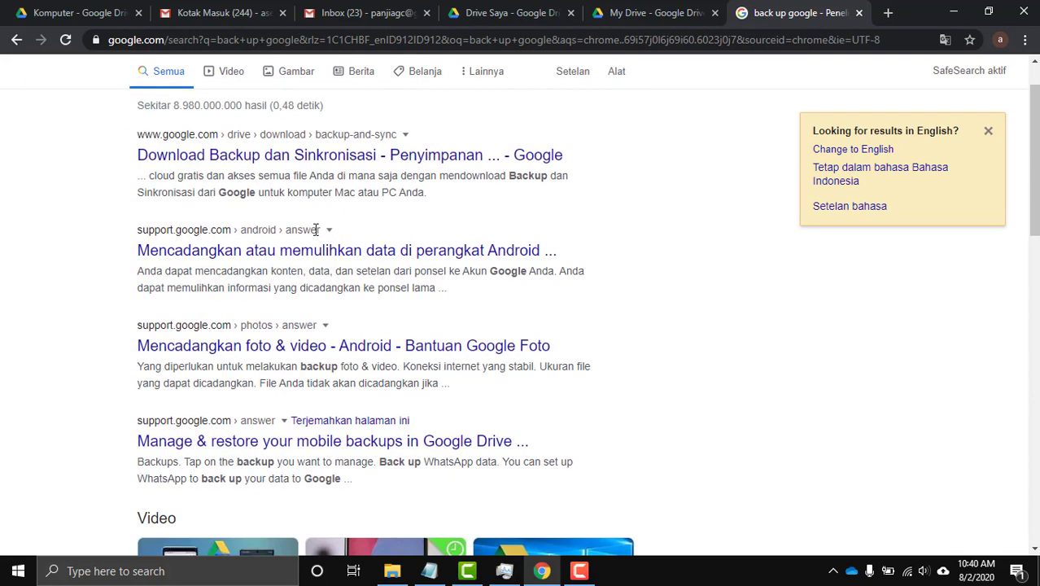
scroll(315, 232, "up", 2)
scroll(315, 234, "down", 4)
scroll(316, 234, "up", 4)
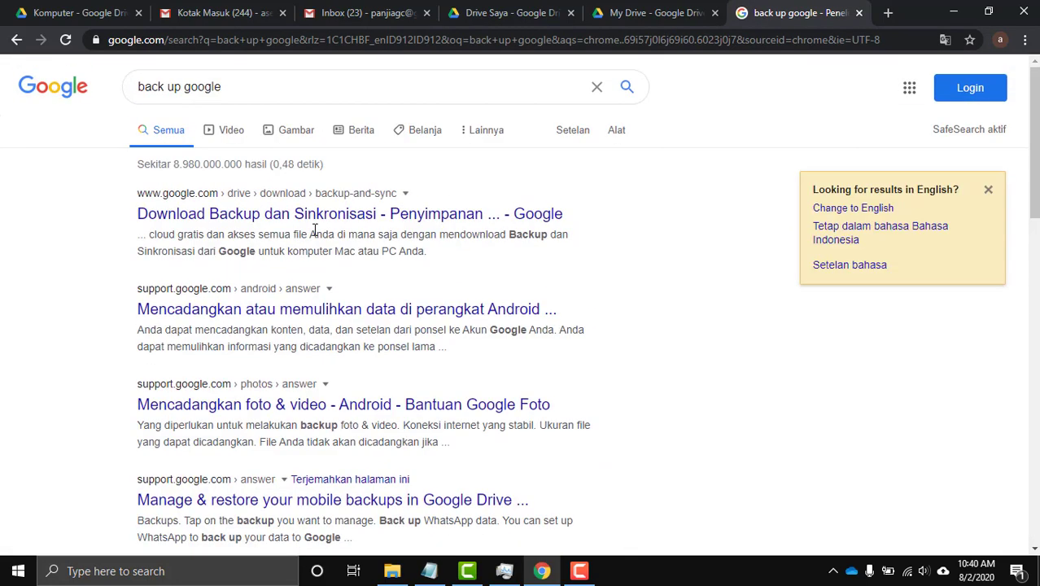
Replace the query with 'google drive for pc' and run the search.
triple_click(187, 87)
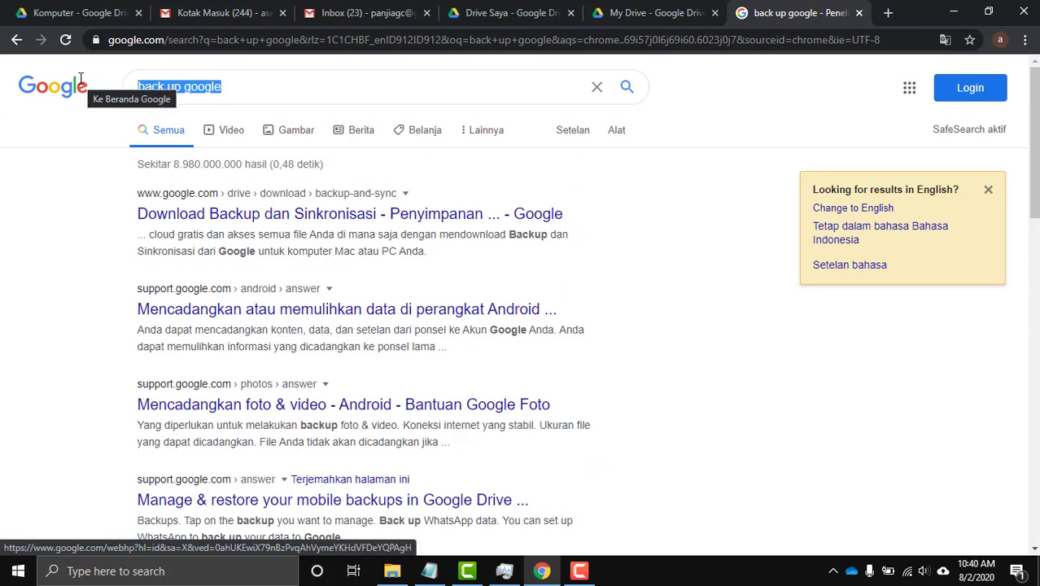
type("google driv")
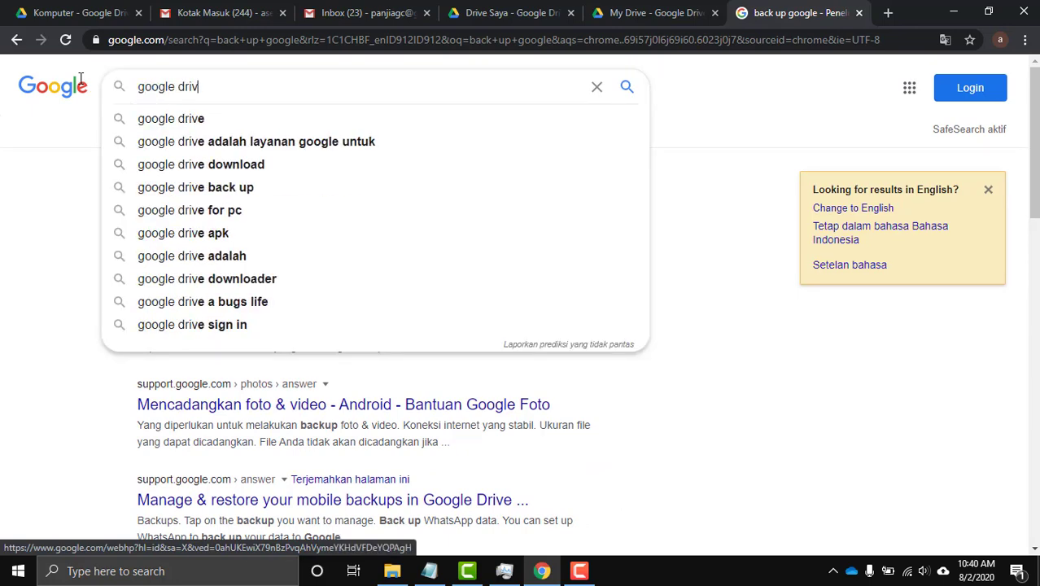
type("e for")
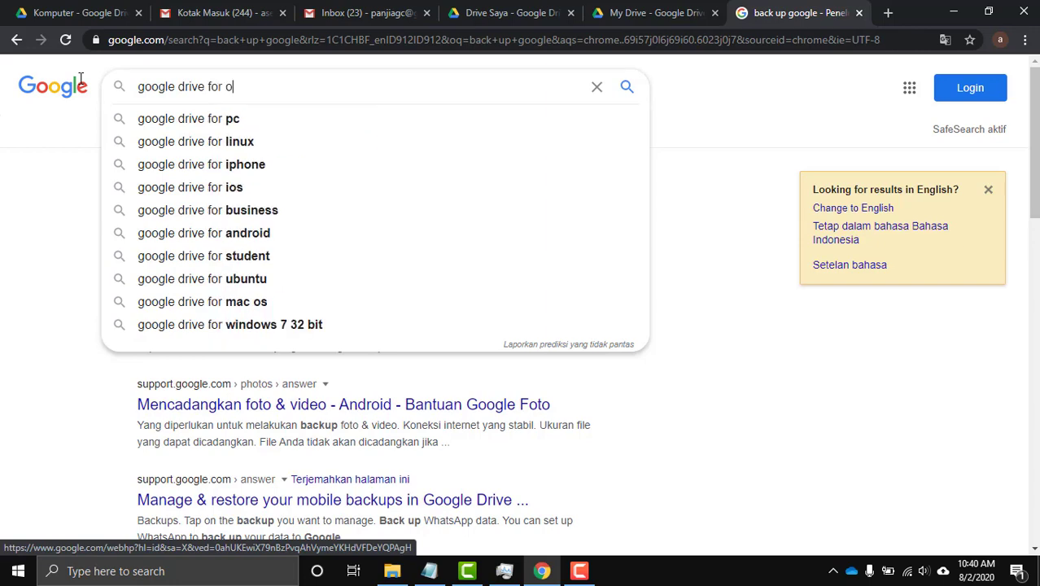
type(" pc")
key("Return")
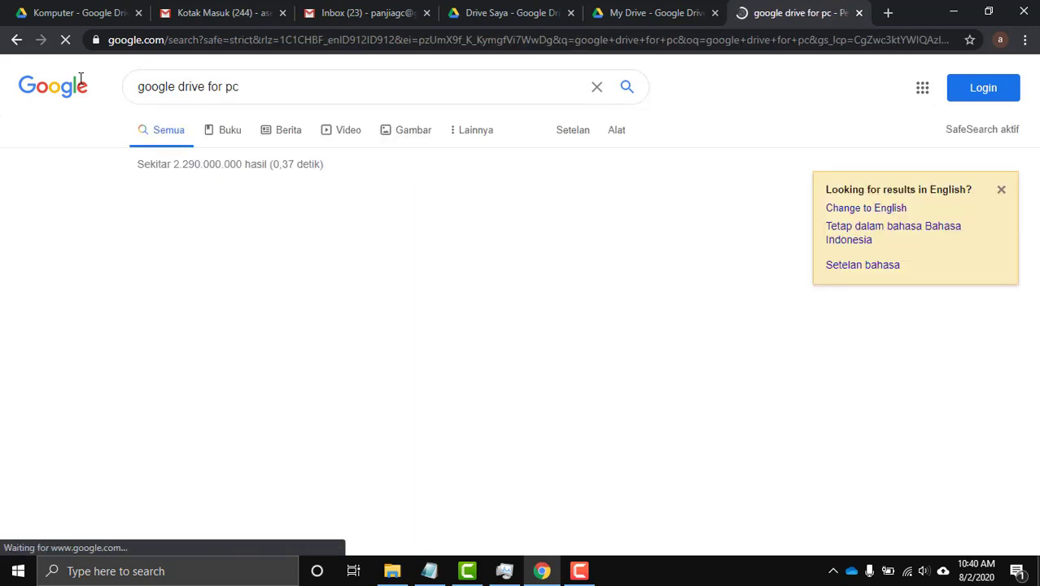
scroll(151, 231, "down", 2)
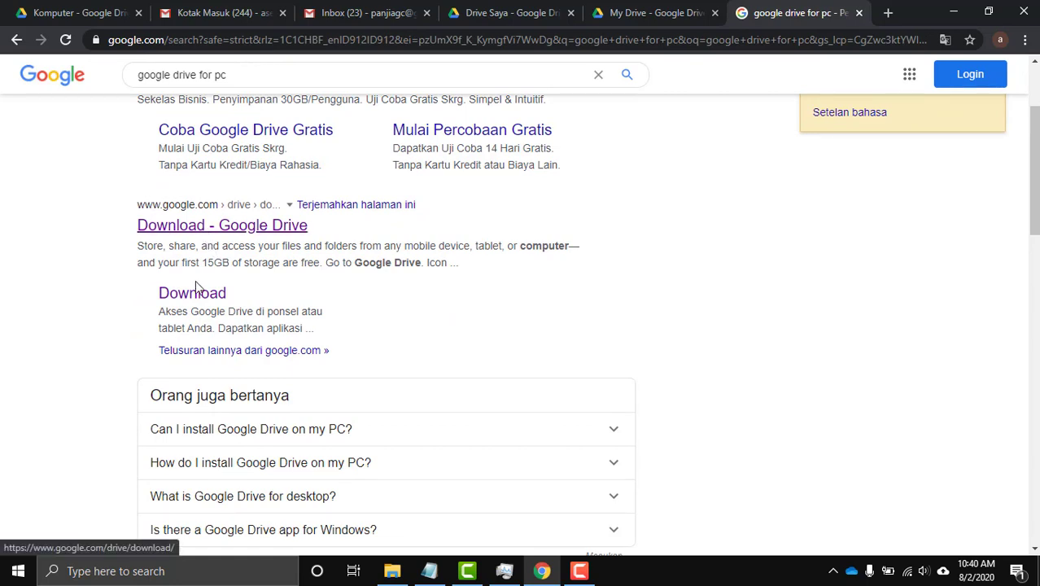
Open the Download result in a new tab and view the Google Drive download page.
right_click(202, 301)
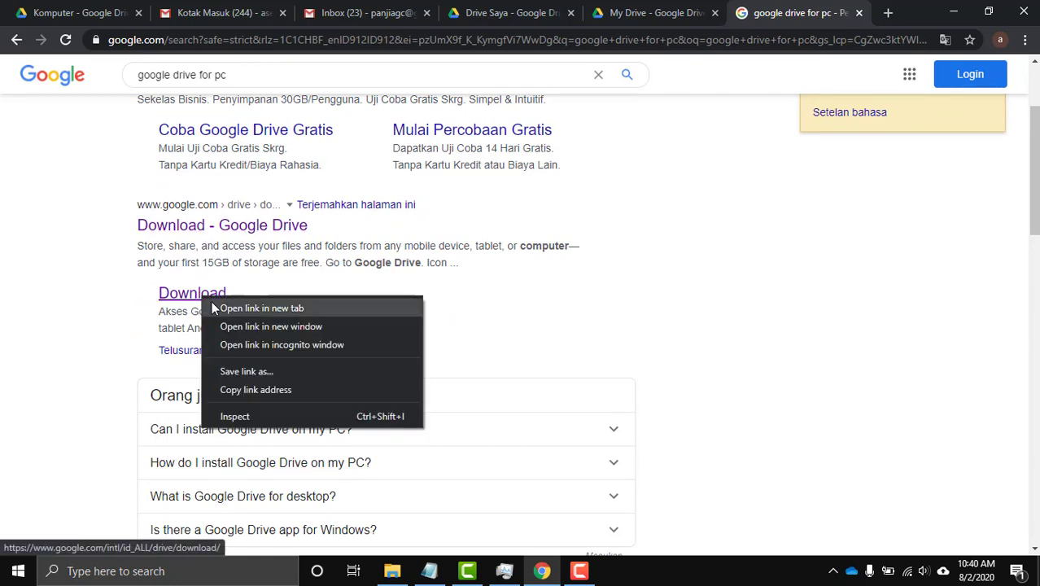
left_click(236, 306)
left_click(787, 15)
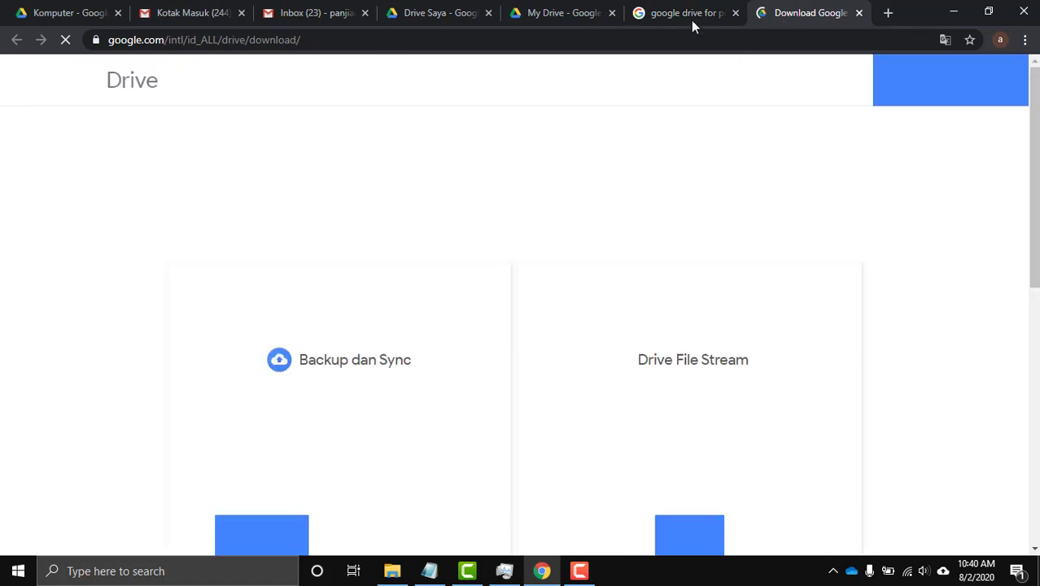
scroll(413, 270, "down", 3)
scroll(413, 279, "up", 3)
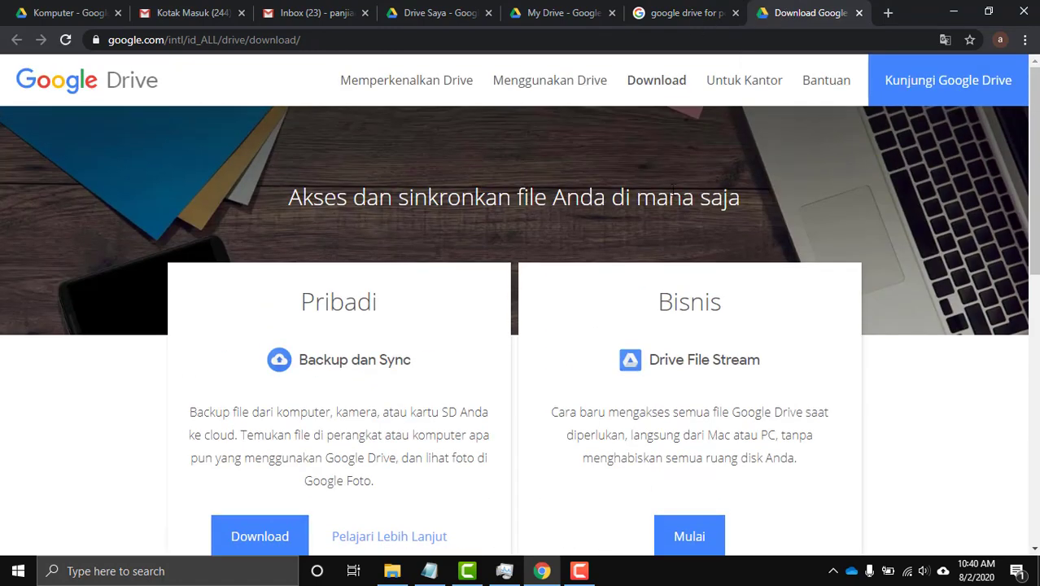
scroll(414, 258, "down", 2)
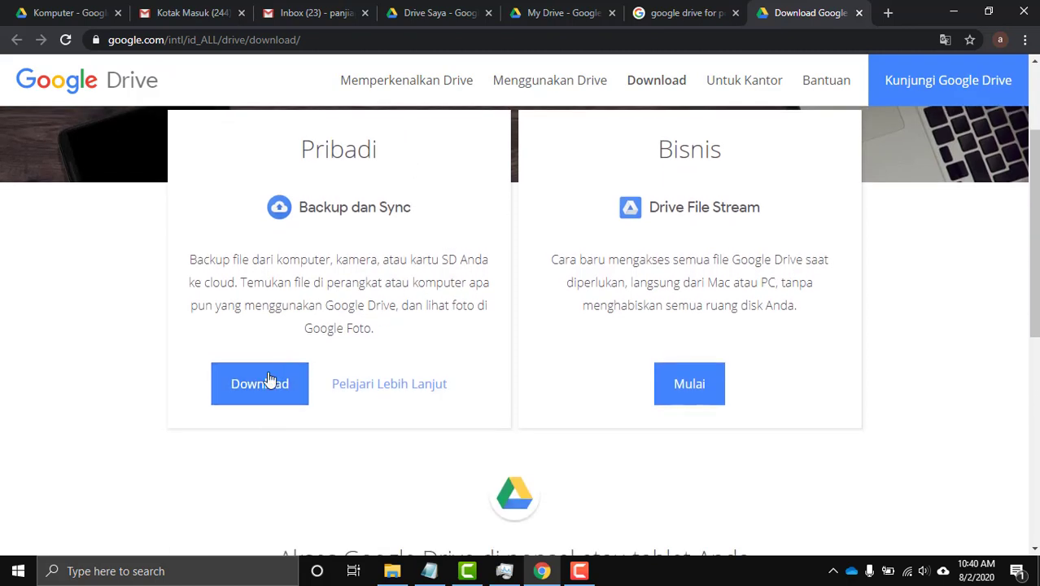
Download Backup dan Sync after accepting the terms, and run the installer.
left_click(257, 385)
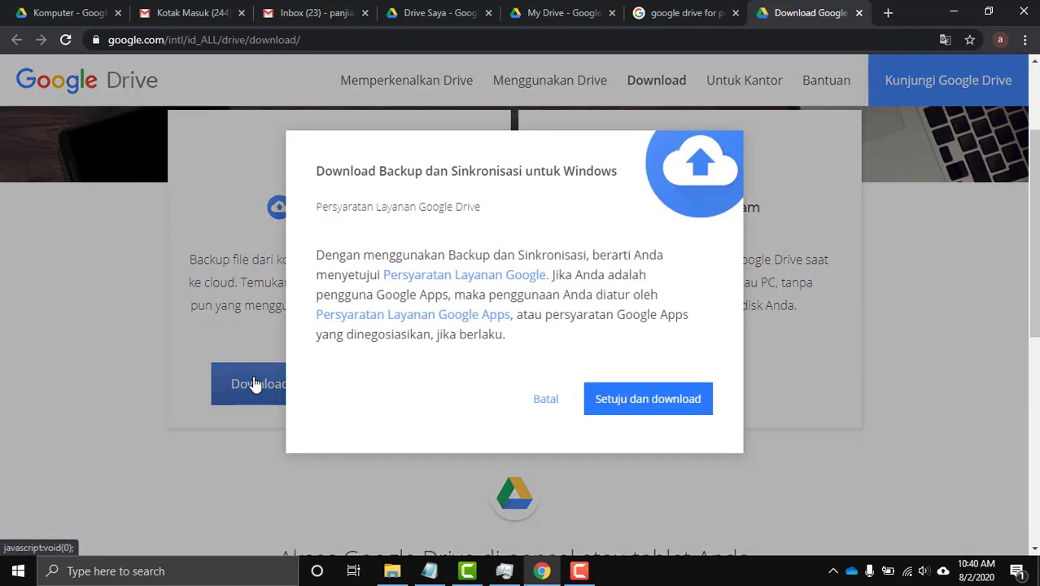
left_click(634, 404)
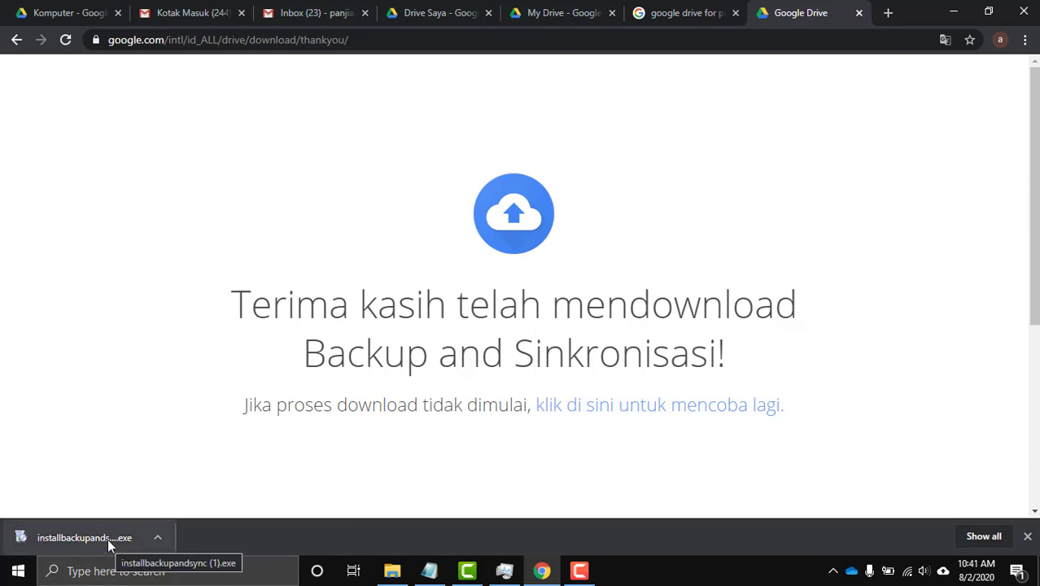
left_click(107, 535)
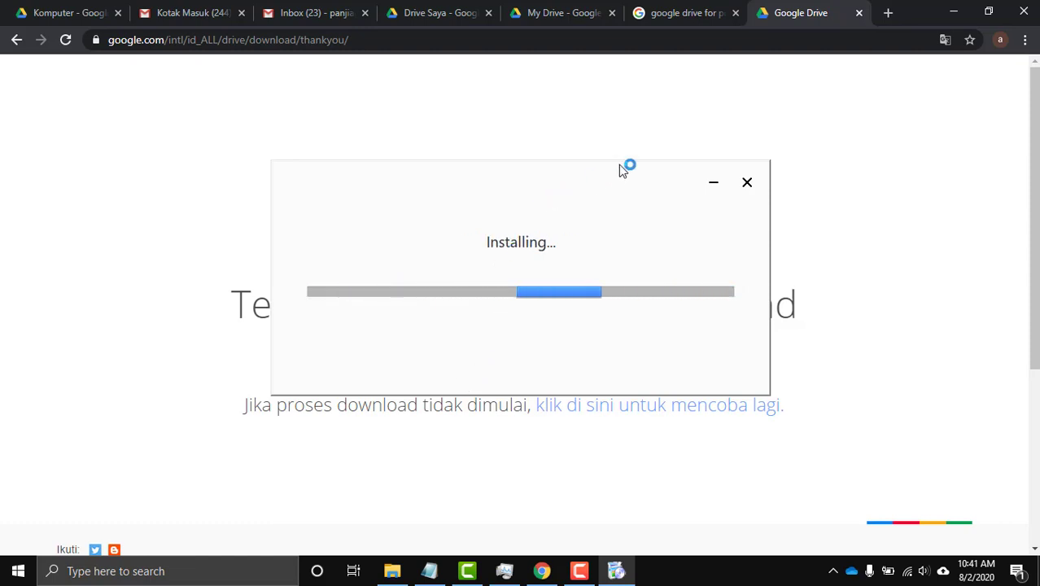
Cancel the Backup and Sync installation and check its status in the notification area.
left_click(748, 183)
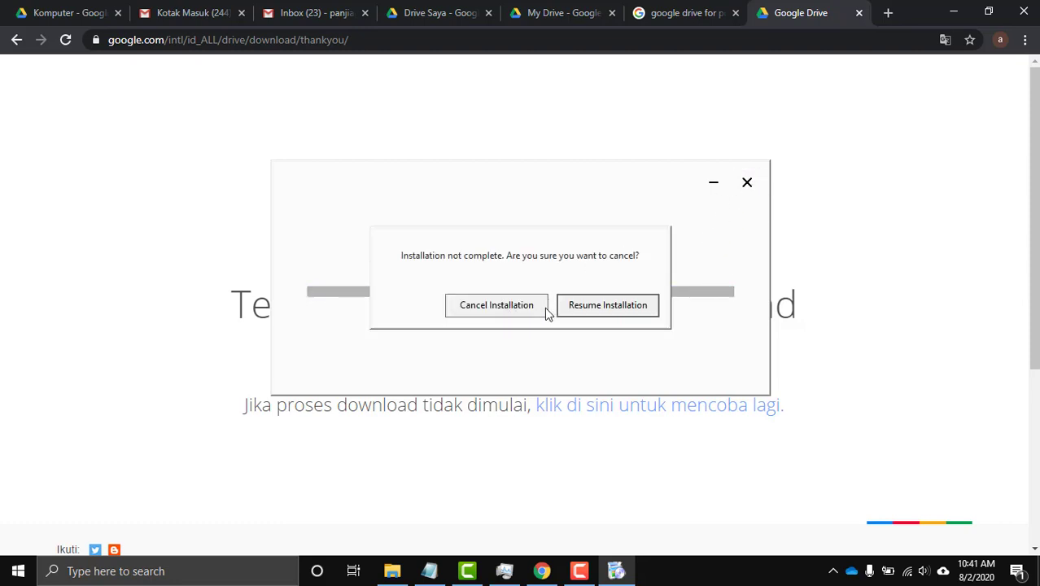
left_click(506, 309)
left_click(749, 189)
left_click(525, 310)
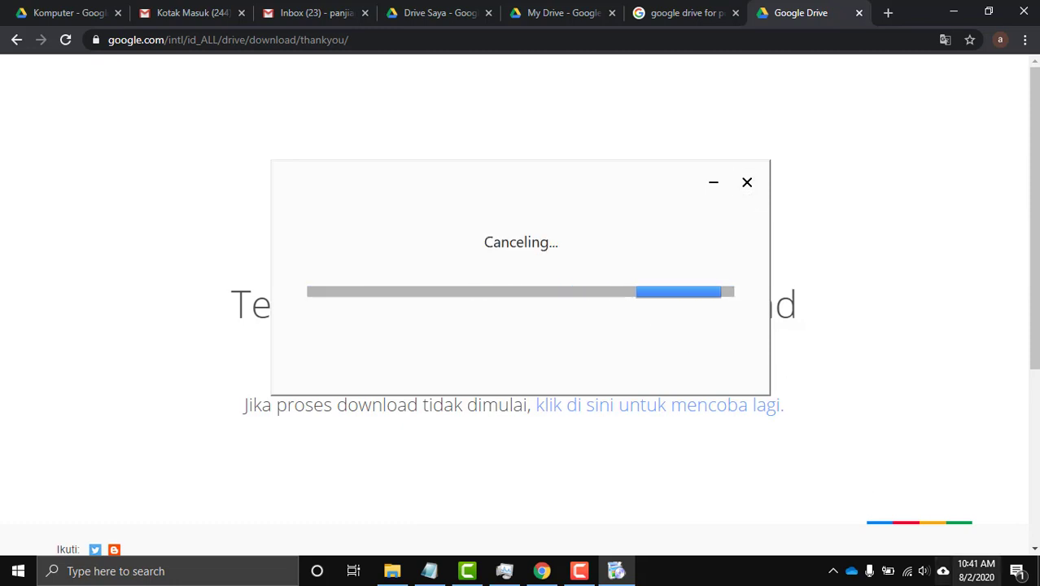
left_click(945, 574)
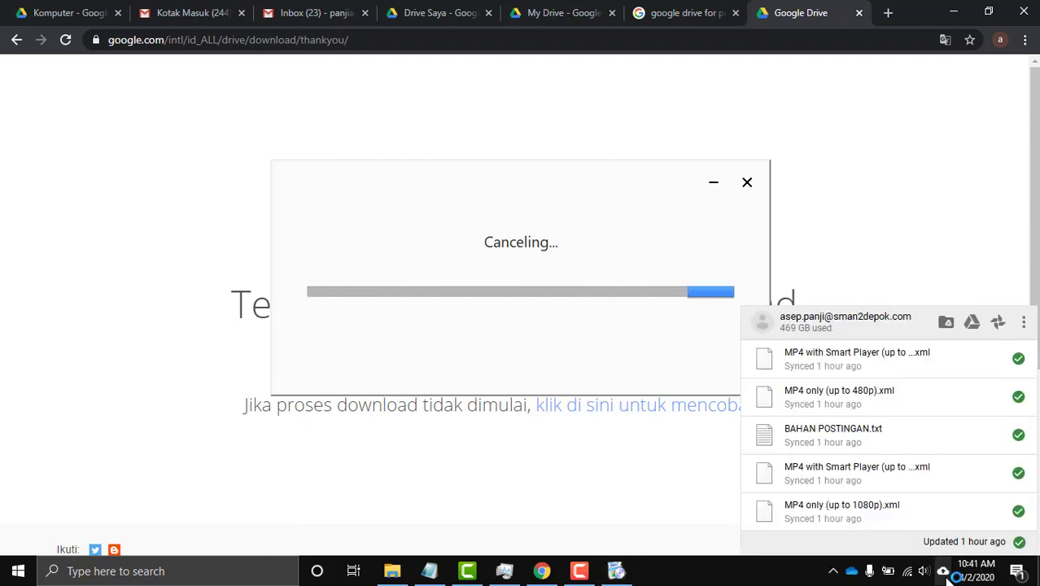
left_click(748, 182)
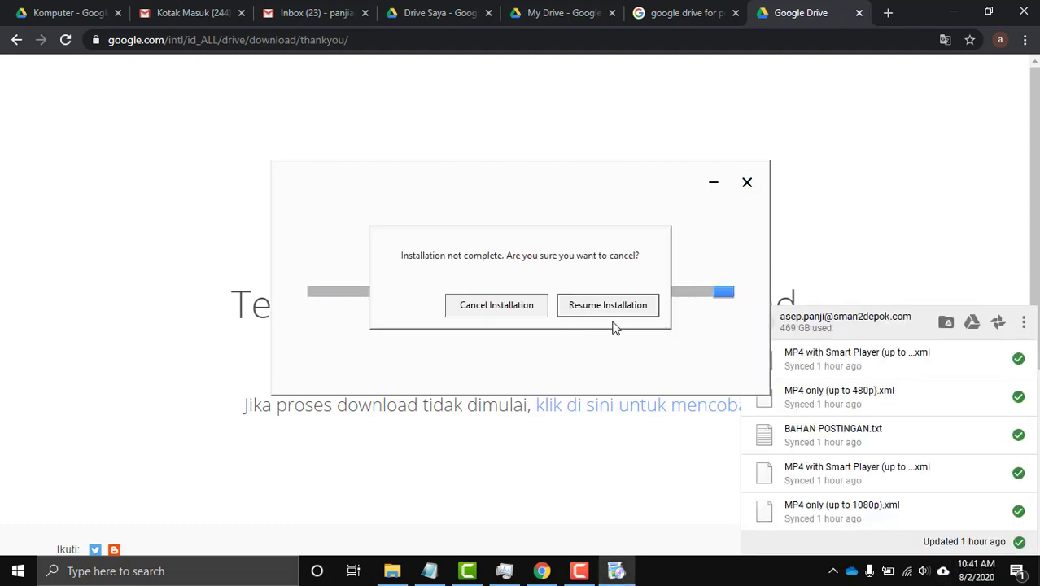
left_click(495, 304)
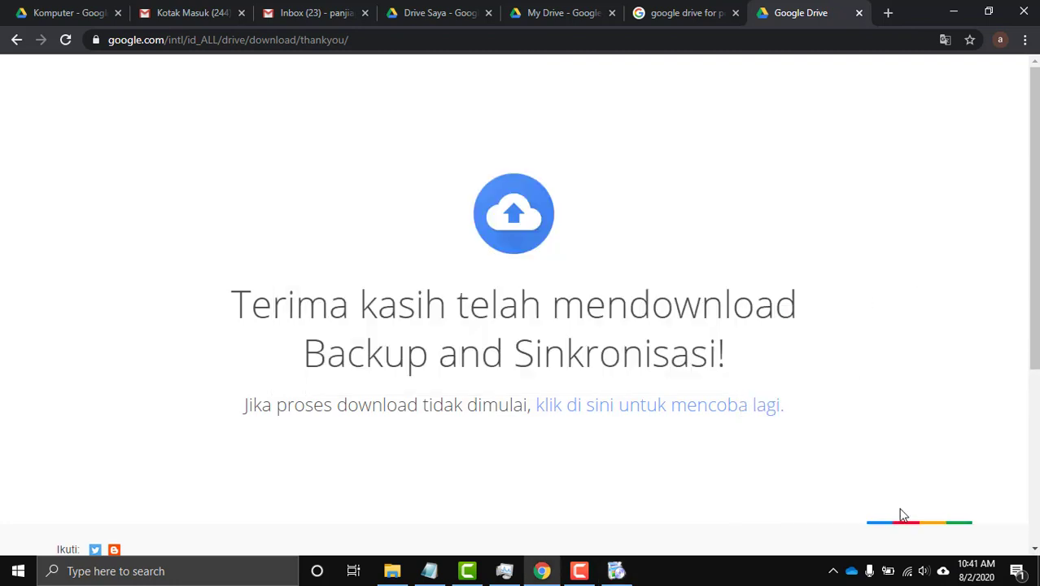
left_click(944, 573)
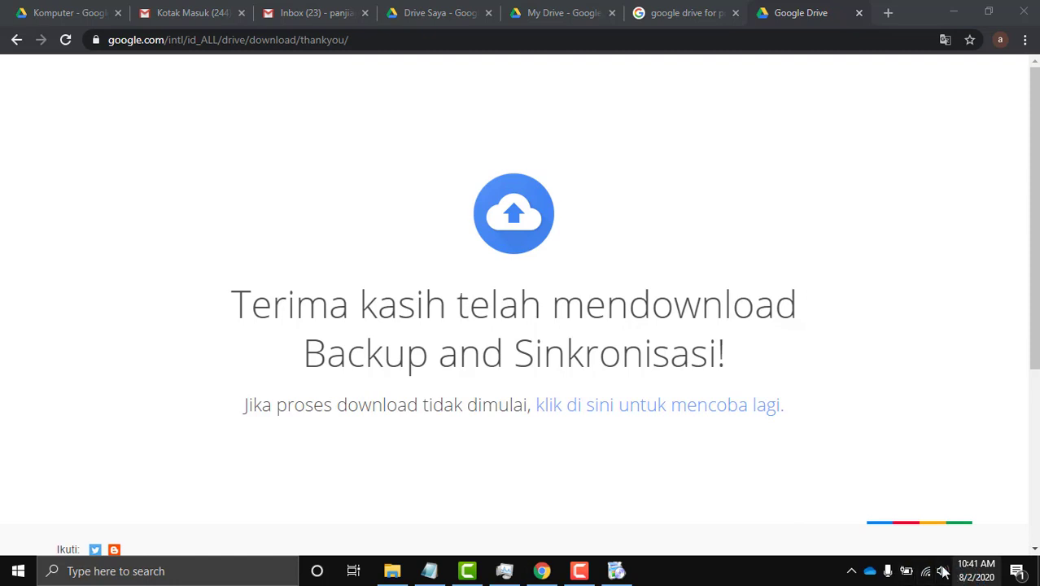
left_click(852, 571)
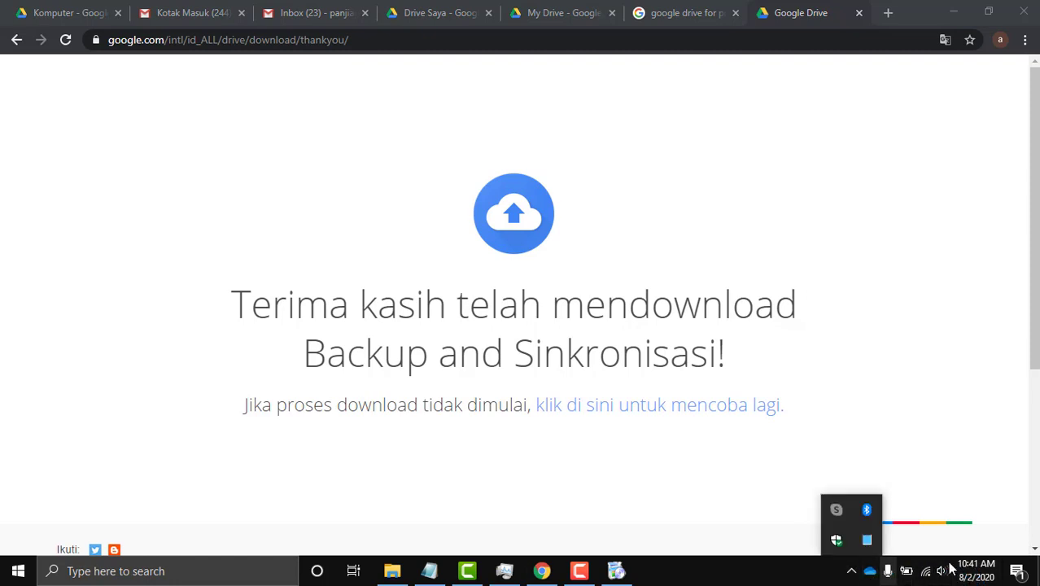
Minimise Chrome, dismiss the installation-complete message and tray overflow, leaving the desktop visible.
left_click(956, 15)
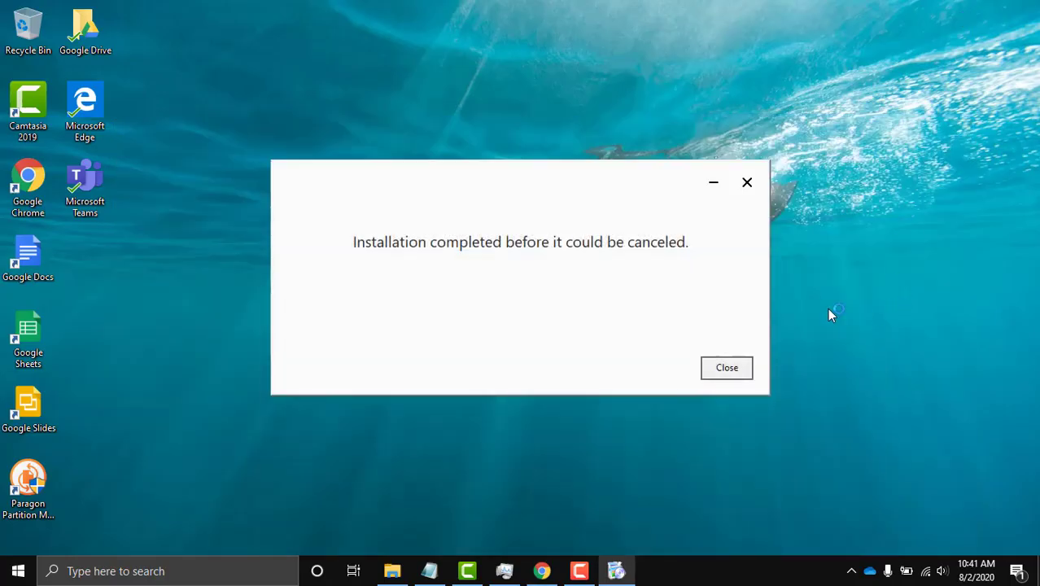
left_click(744, 185)
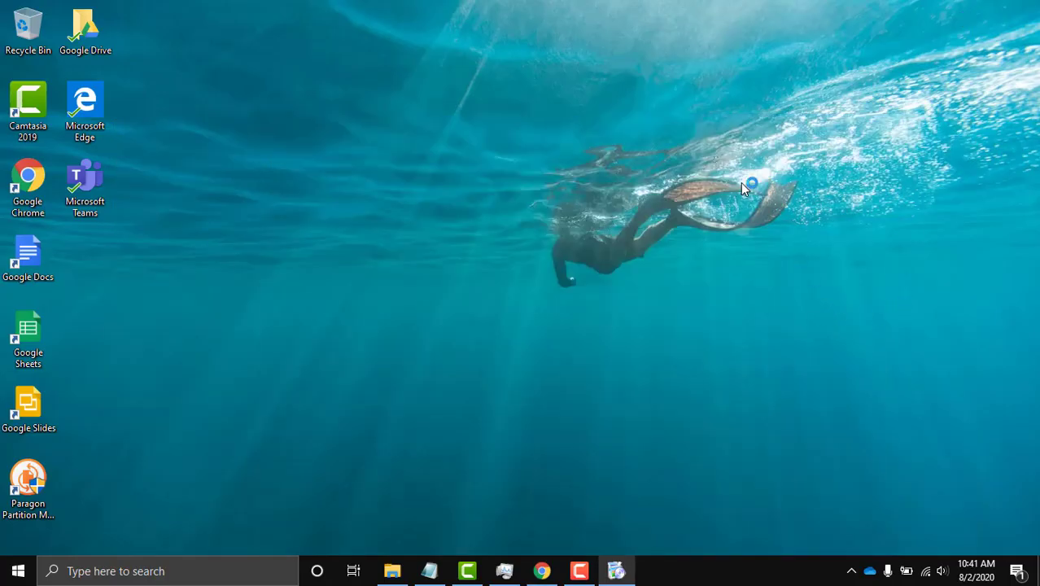
left_click(851, 572)
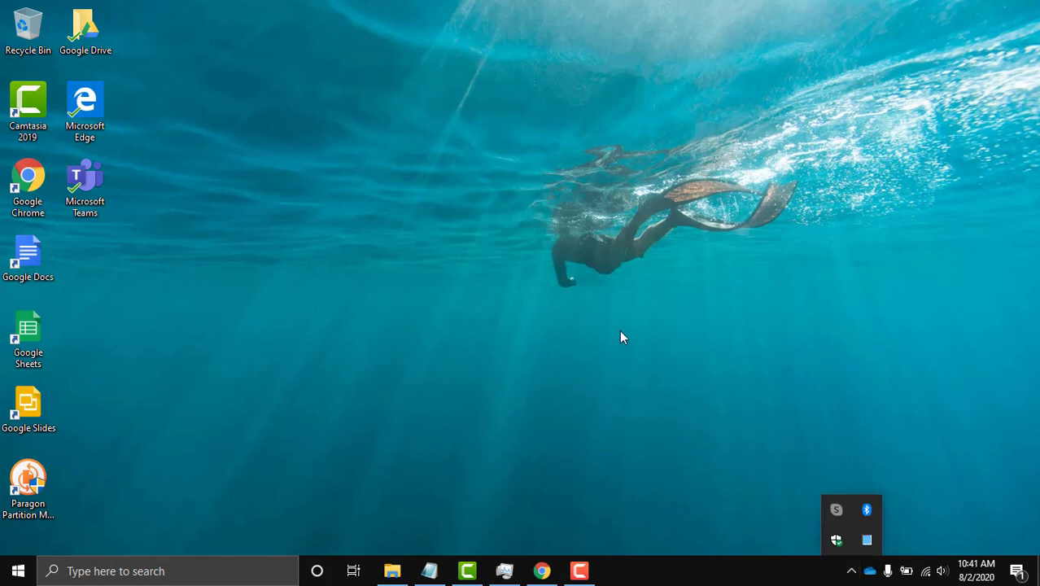
left_click(918, 538)
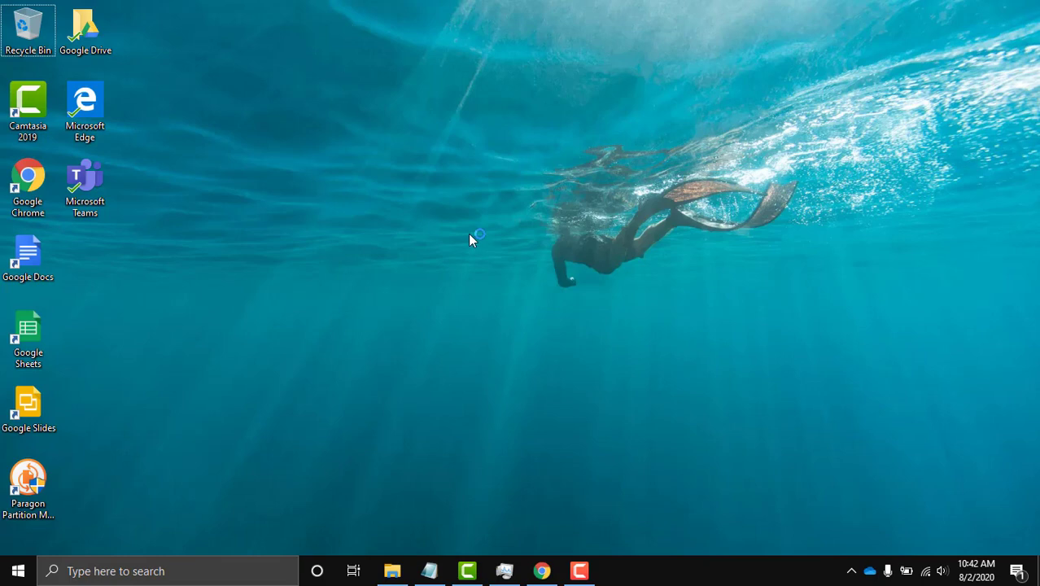
left_click(541, 571)
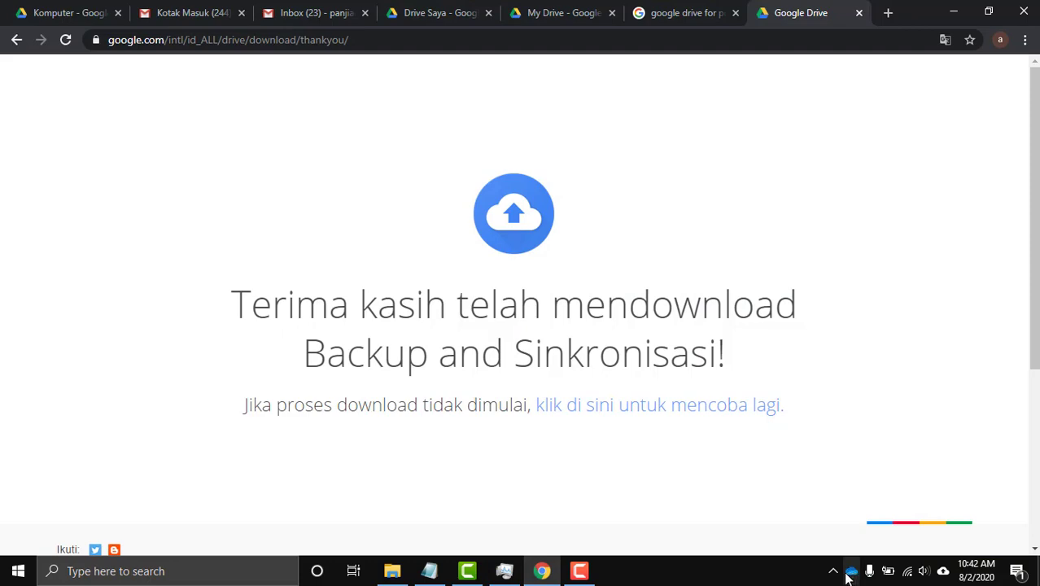
left_click(953, 11)
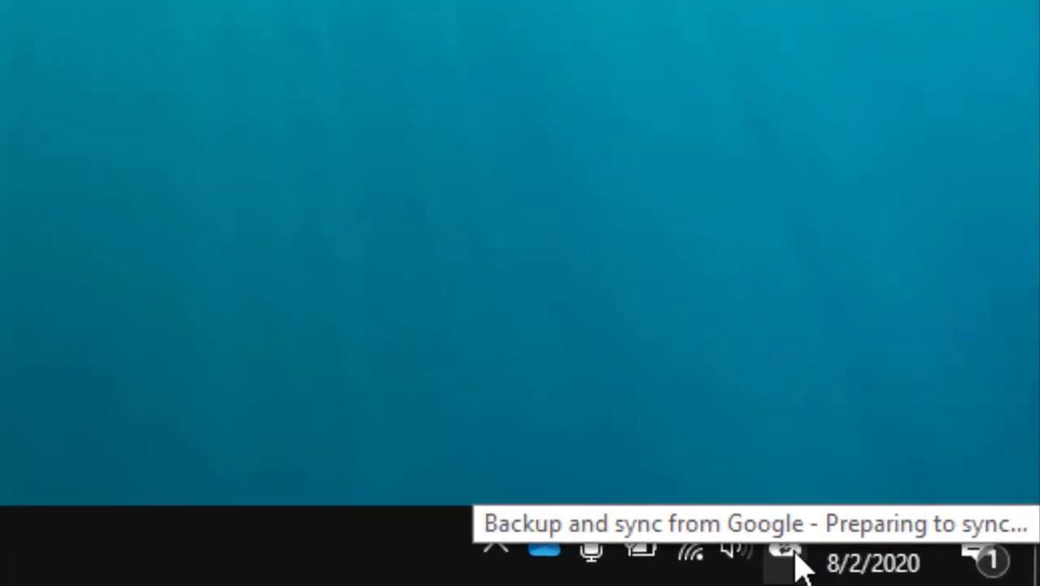
Reopen the Backup and Sync status panel until it reads Updated just now, 469 GB used.
left_click(796, 557)
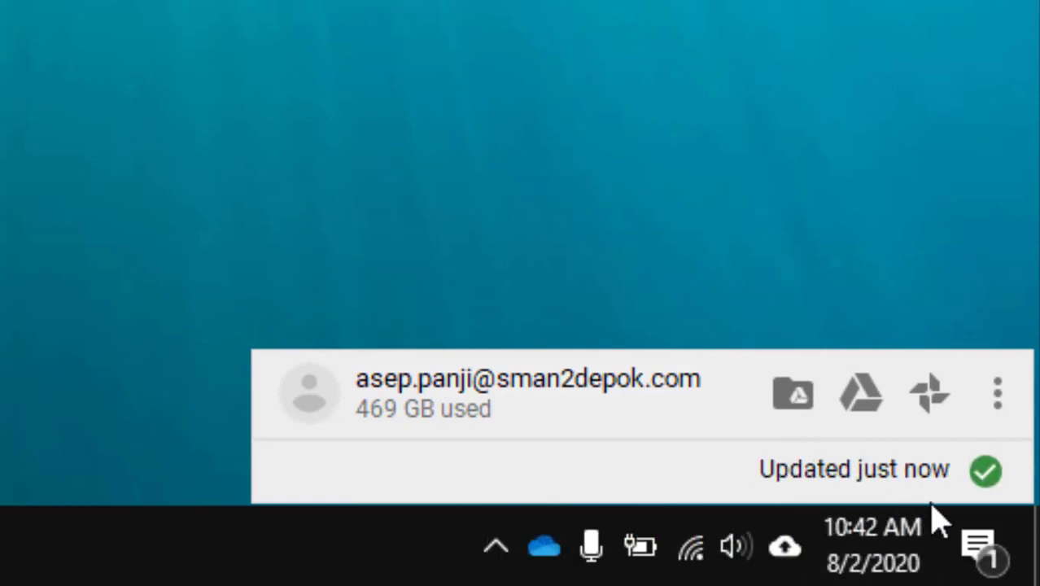
left_click(1000, 401)
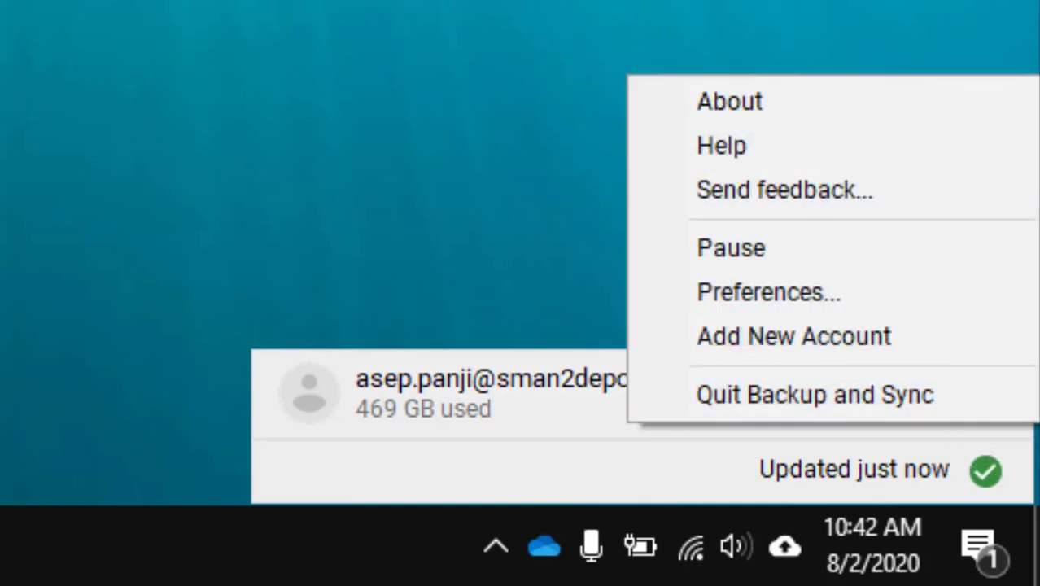
left_click(915, 24)
left_click(798, 557)
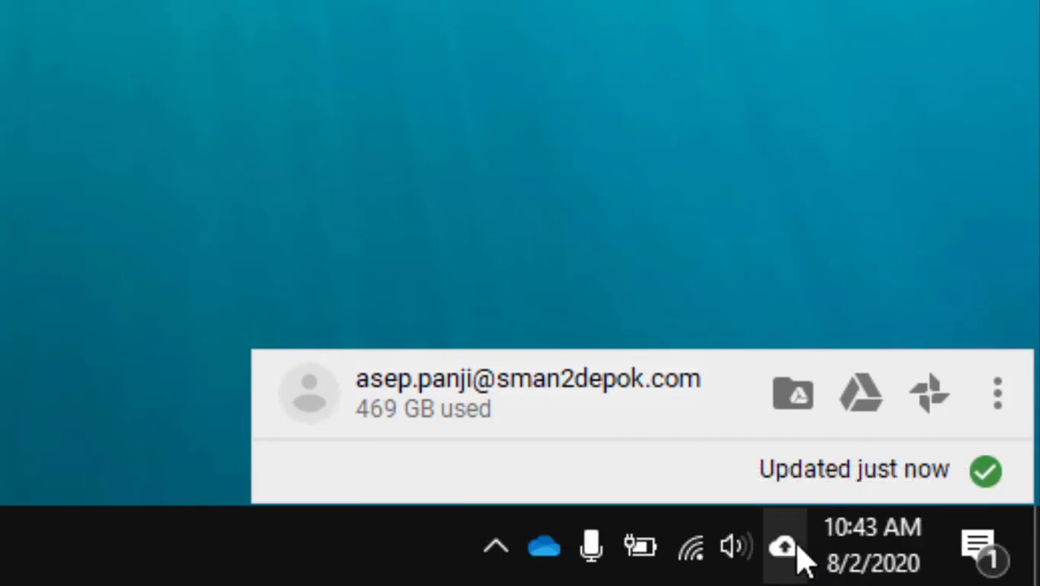
double_click(785, 553)
left_click(788, 553)
left_click(787, 553)
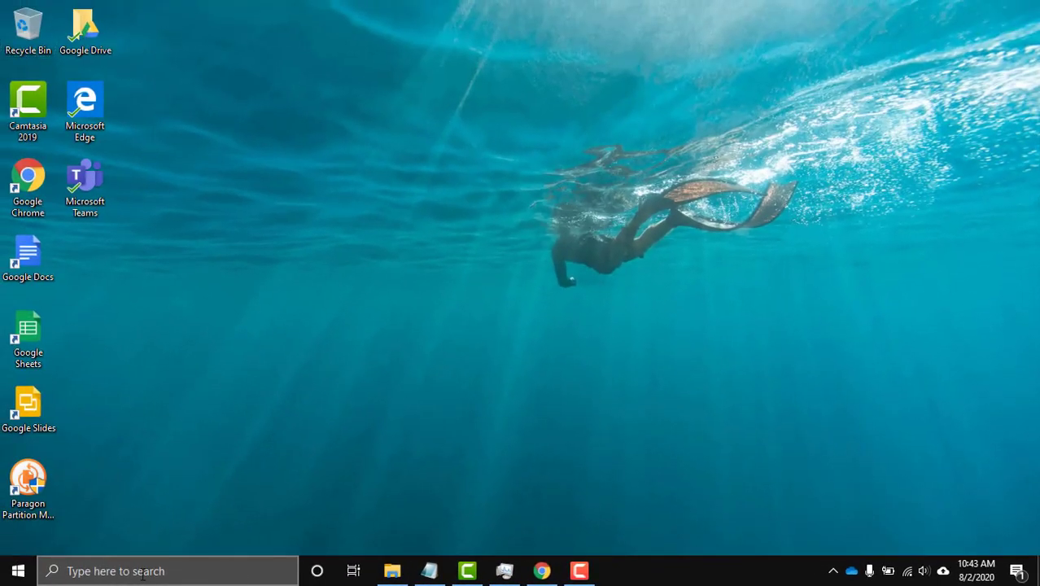
Search Windows for 'back' and open Backup and Sync from Google.
left_click(142, 572)
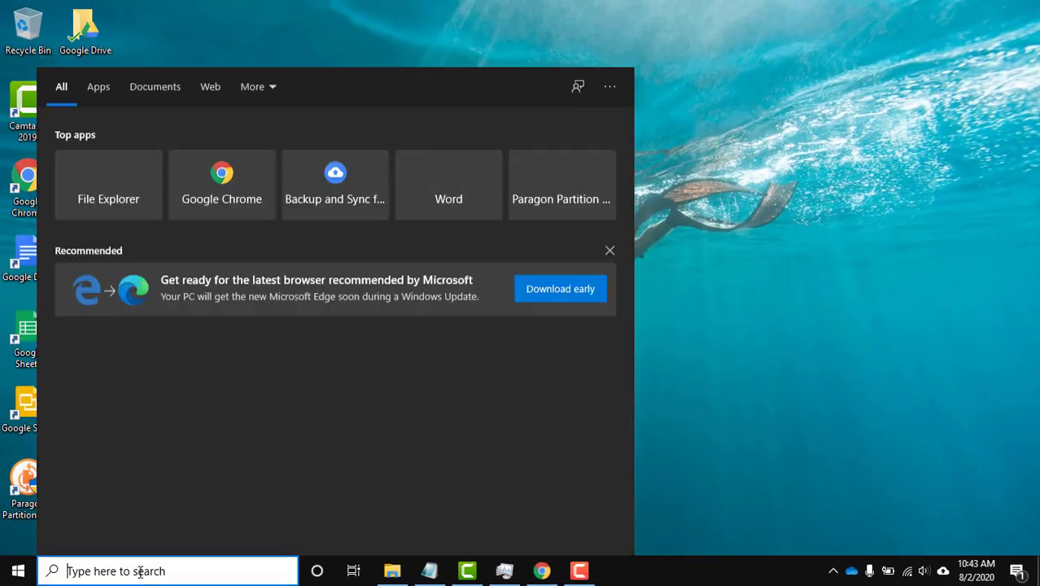
type("bac")
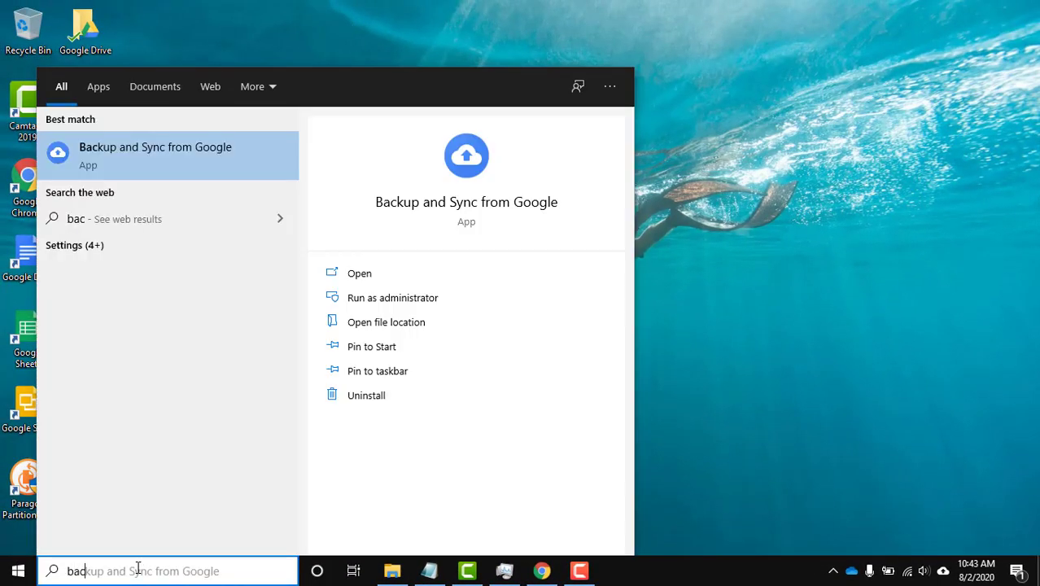
type("k")
left_click(101, 164)
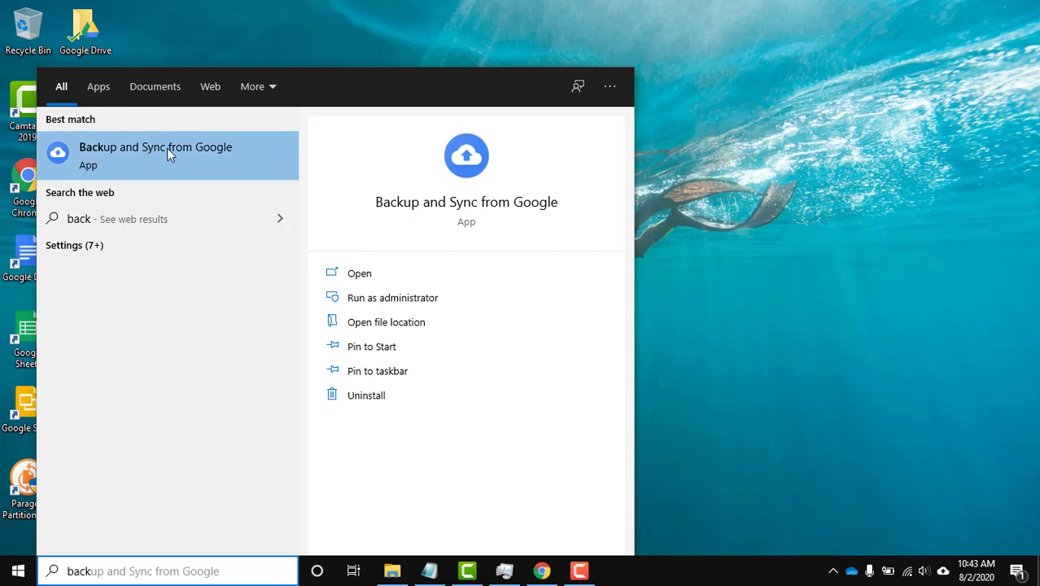
left_click(167, 148)
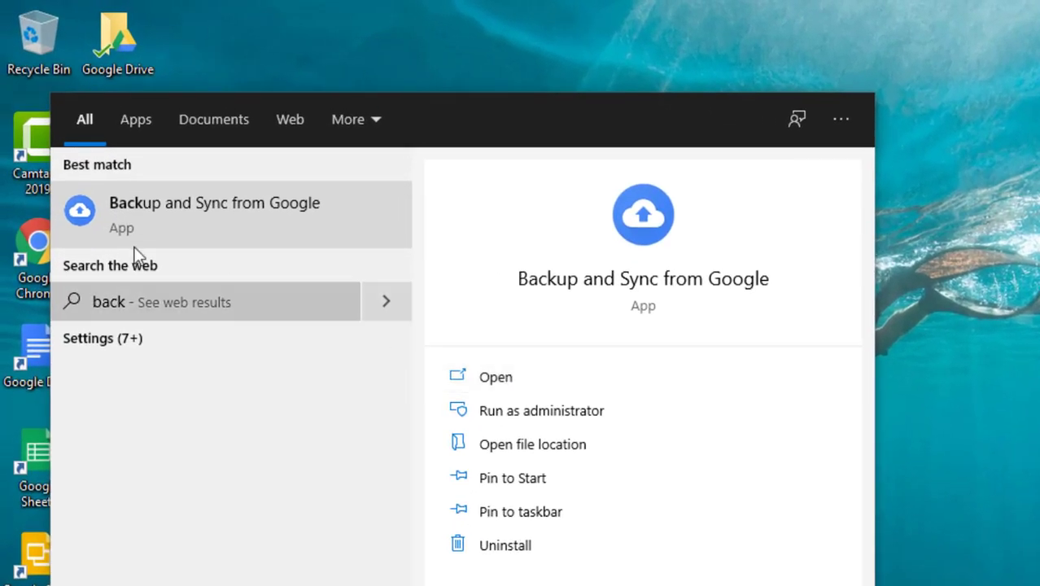
left_click(513, 379)
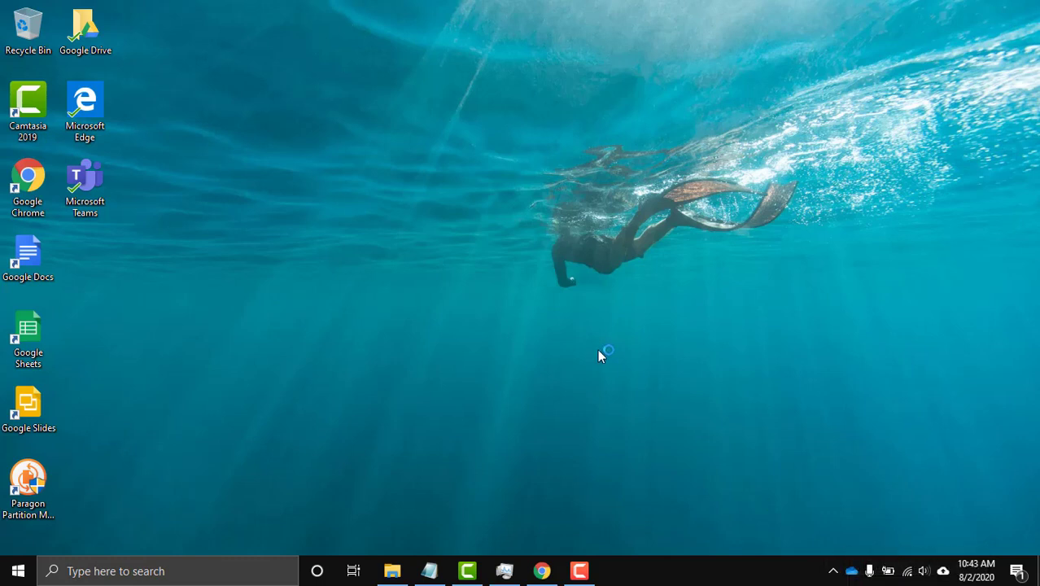
Open the BACKUP DRIVE folder, maximise Explorer, and navigate to ALEENA (D:).
left_click(943, 571)
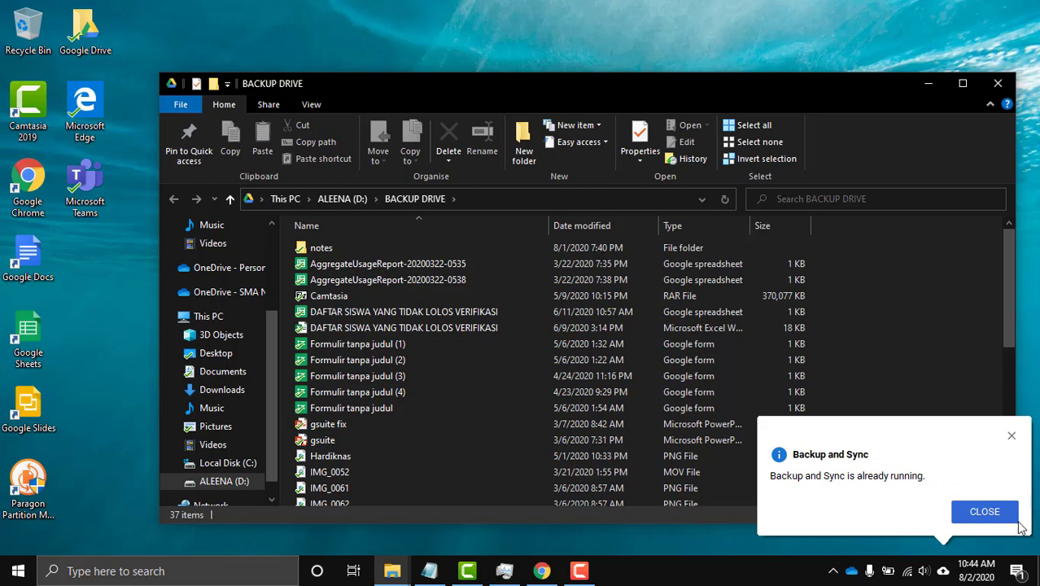
left_click(1012, 443)
scroll(1010, 320, "down", 1)
scroll(1009, 391, "down", 5)
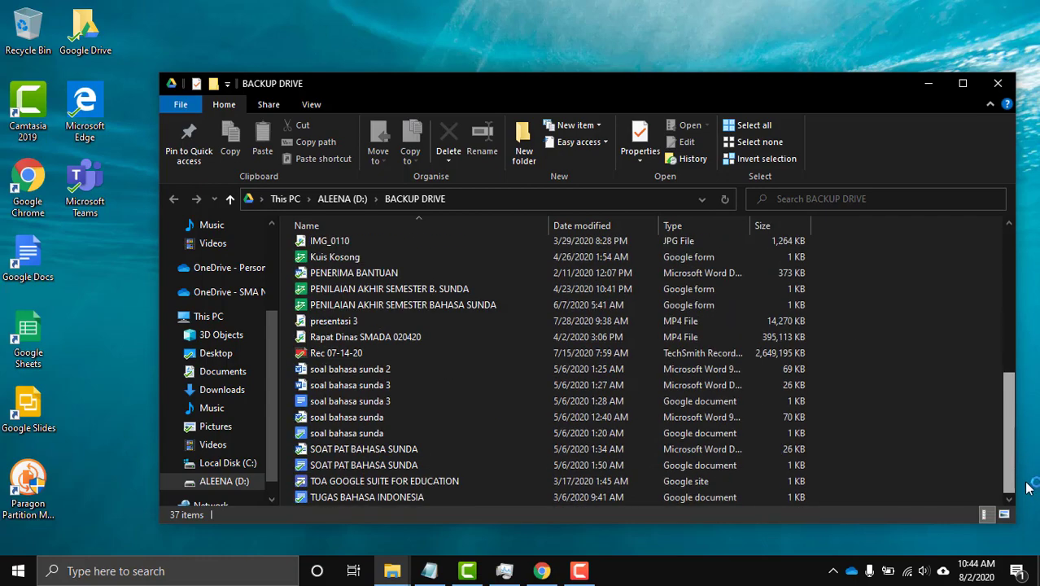
left_click(962, 83)
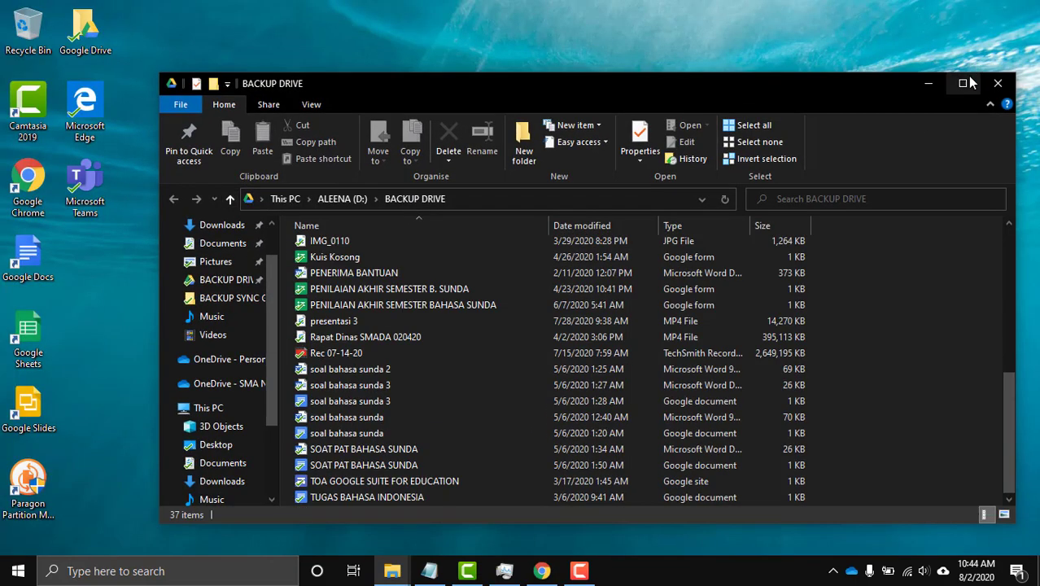
left_click(964, 83)
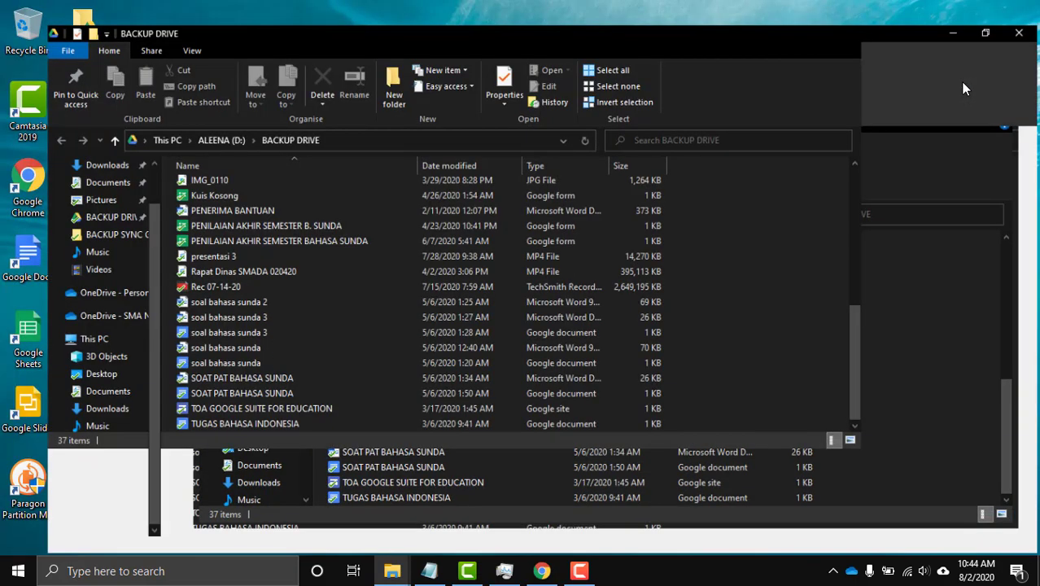
left_click(65, 495)
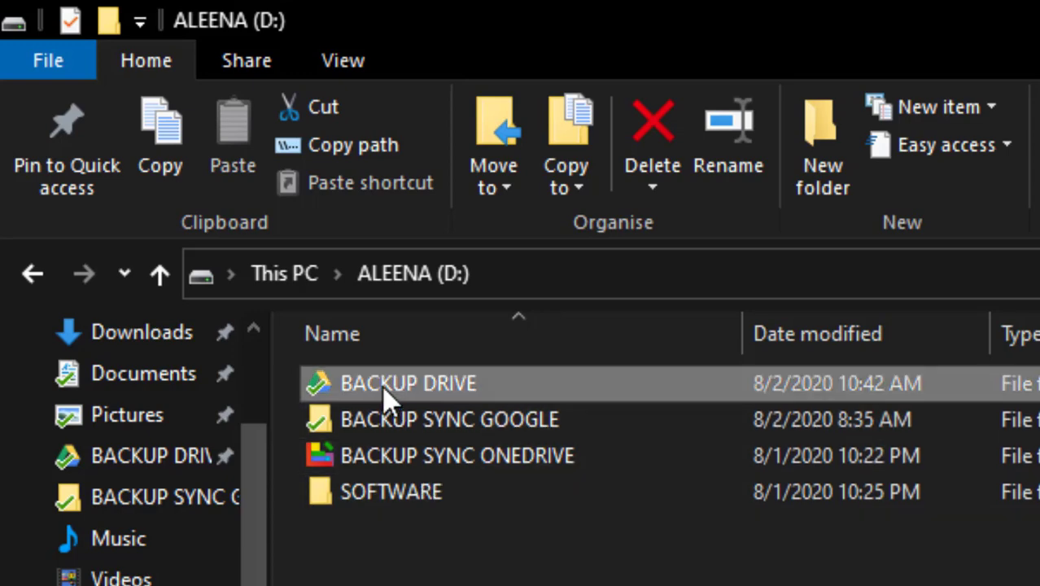
Open BACKUP DRIVE on D: and scroll through its notes, AggregateUsageReport, Formulir and IMG files.
mouse_move(323, 397)
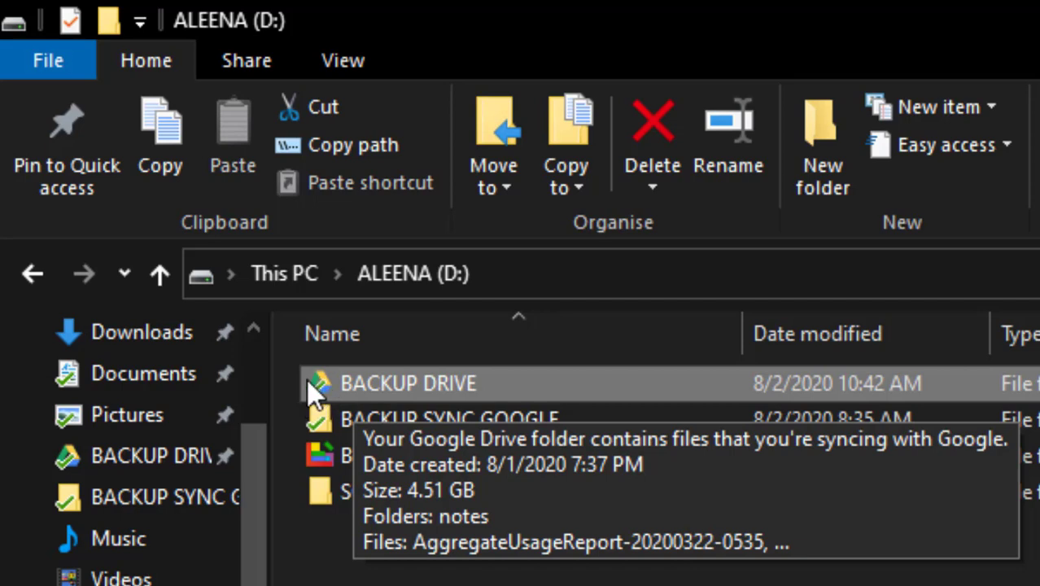
double_click(466, 384)
scroll(482, 392, "down", 4)
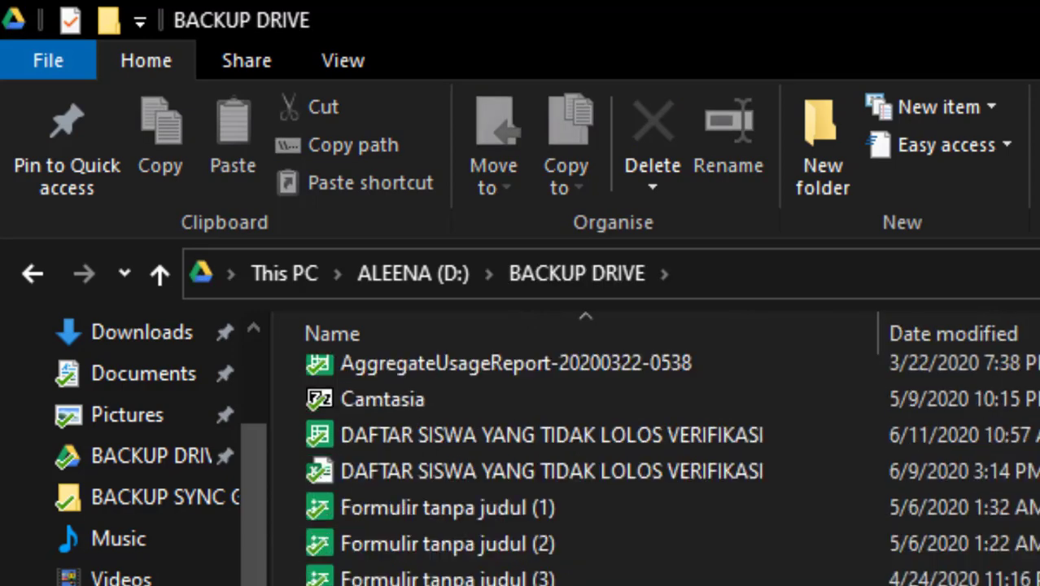
scroll(570, 456, "up", 4)
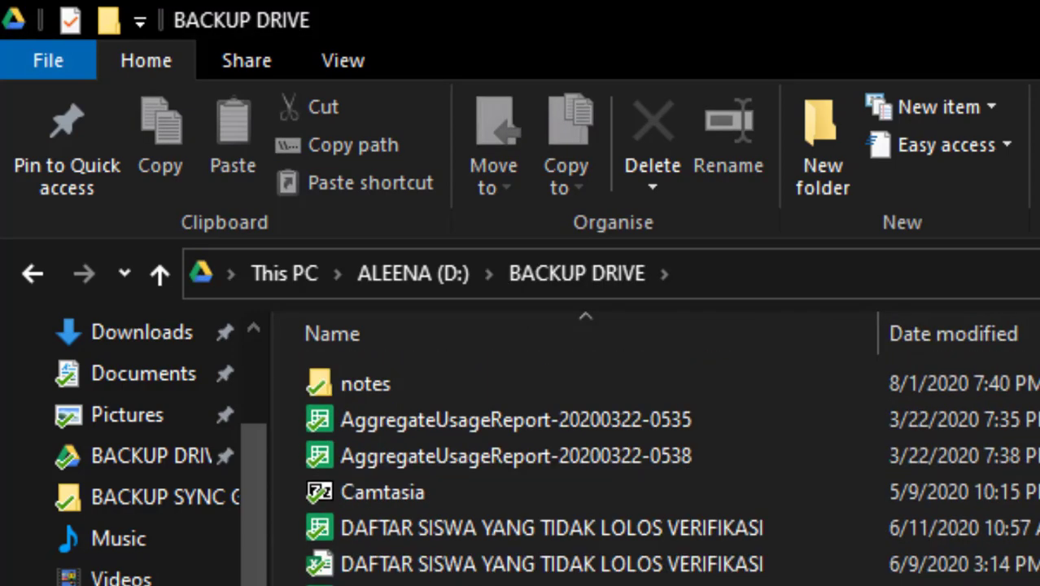
scroll(569, 455, "down", 4)
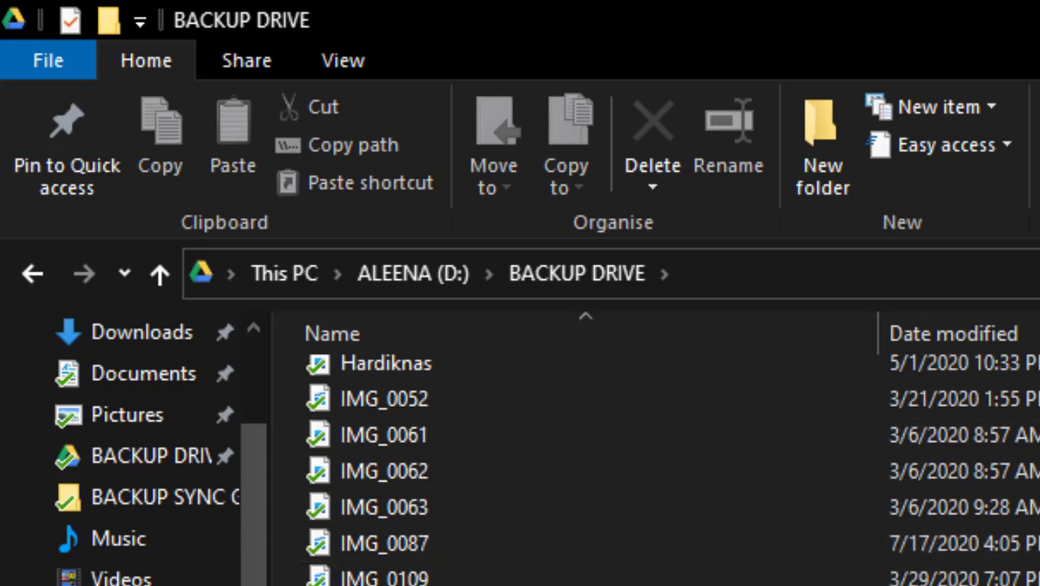
scroll(570, 456, "up", 4)
scroll(544, 570, "down", 4)
scroll(569, 488, "up", 4)
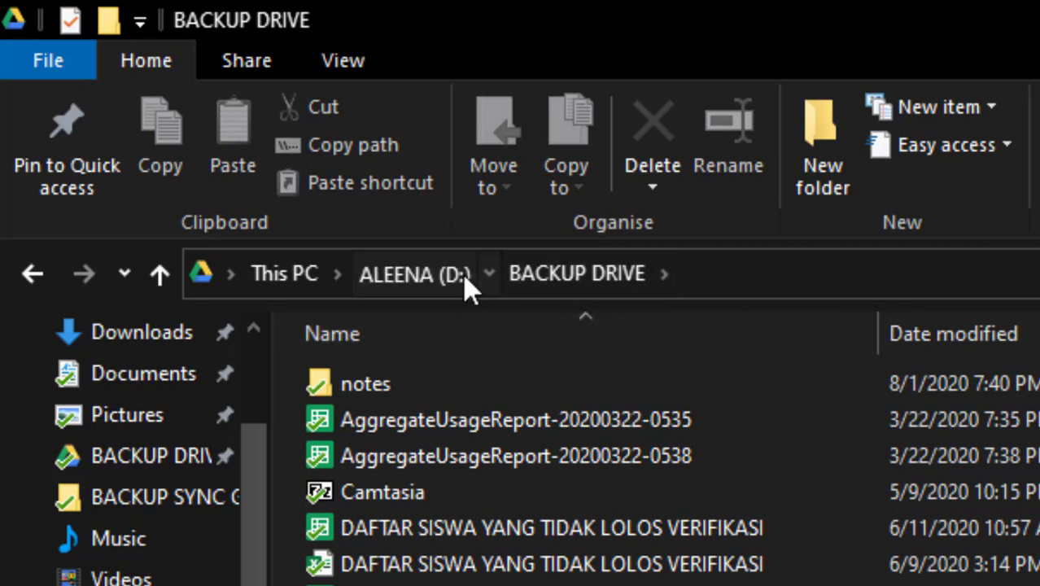
Return to ALEENA (D:) and select BACKUP DRIVE with BACKUP SYNC GOOGLE to compare them.
left_click(466, 280)
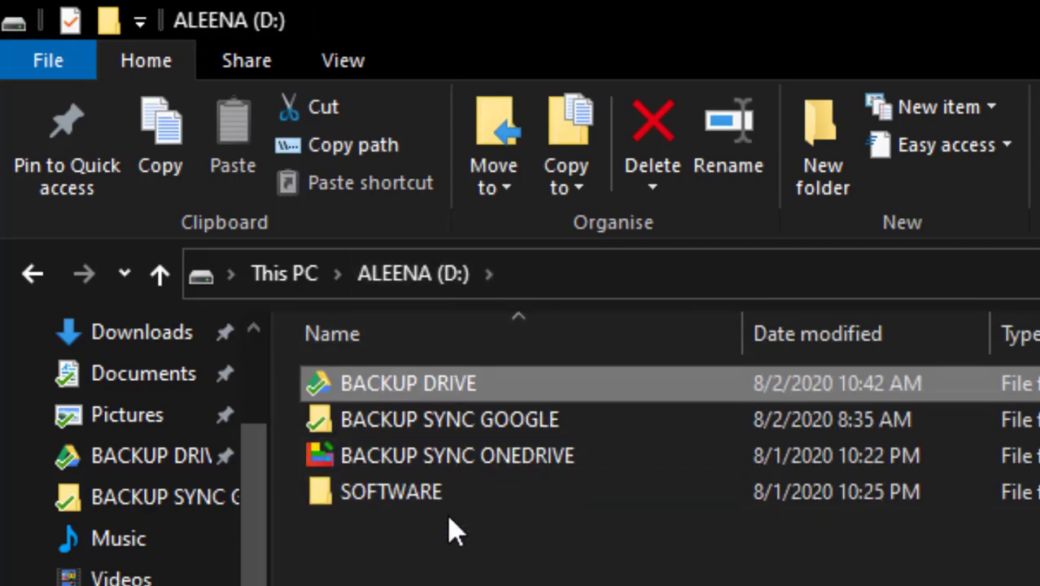
mouse_move(466, 462)
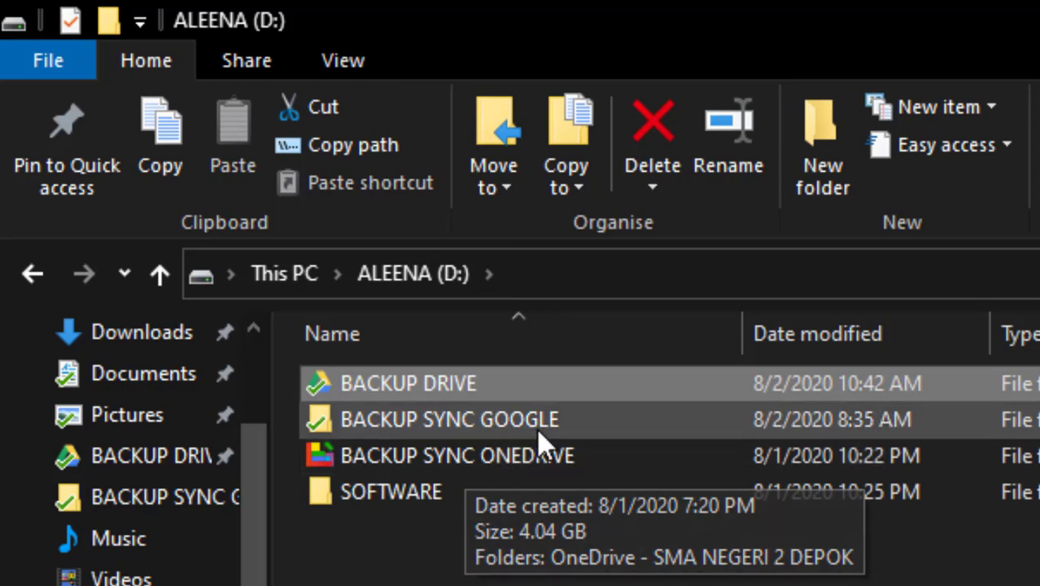
mouse_move(452, 413)
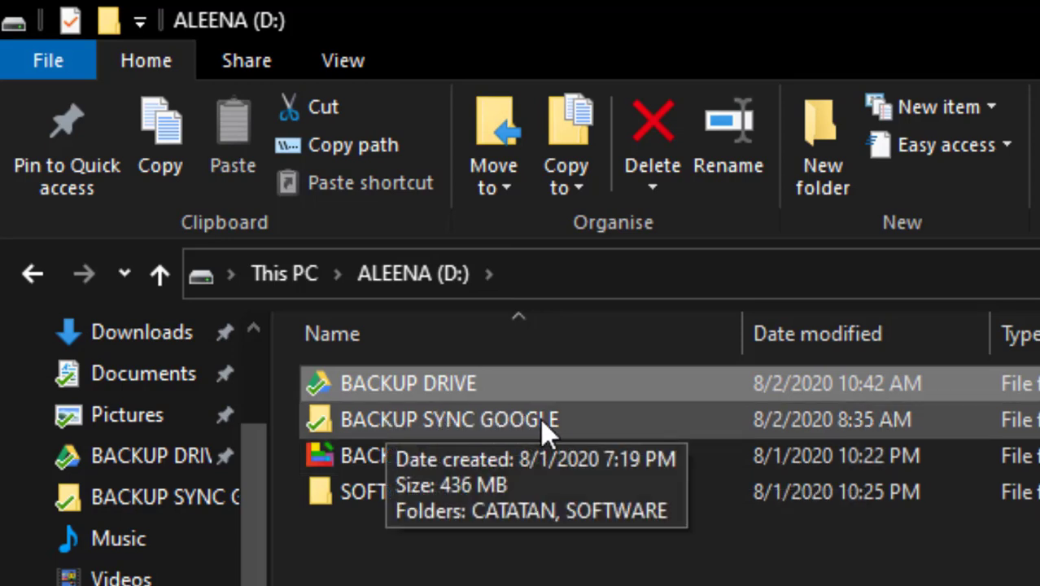
left_click(932, 419)
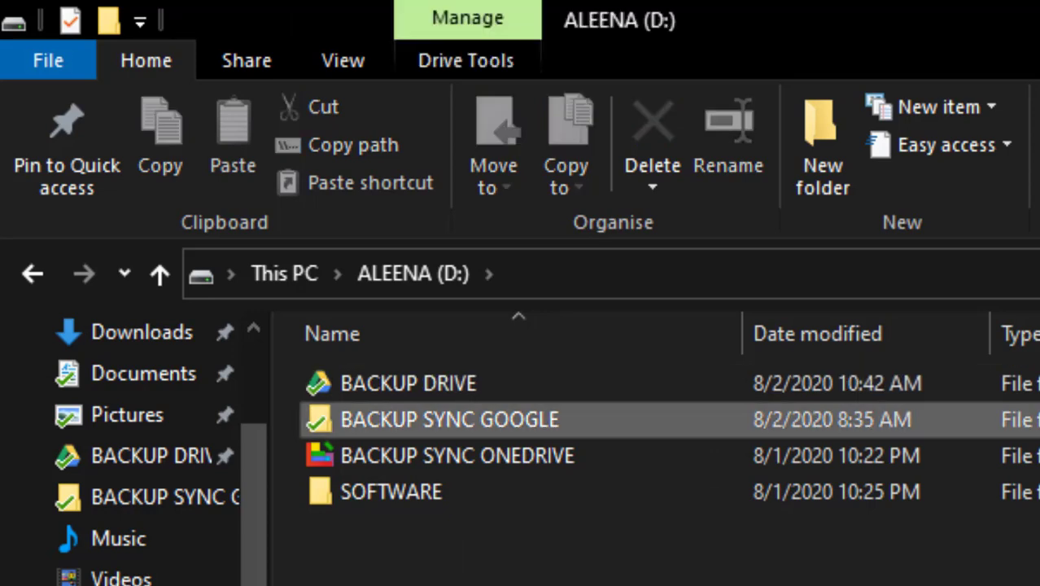
left_click_drag(927, 404, 685, 377)
left_click_drag(585, 378, 582, 377)
left_click_drag(1037, 431, 723, 376)
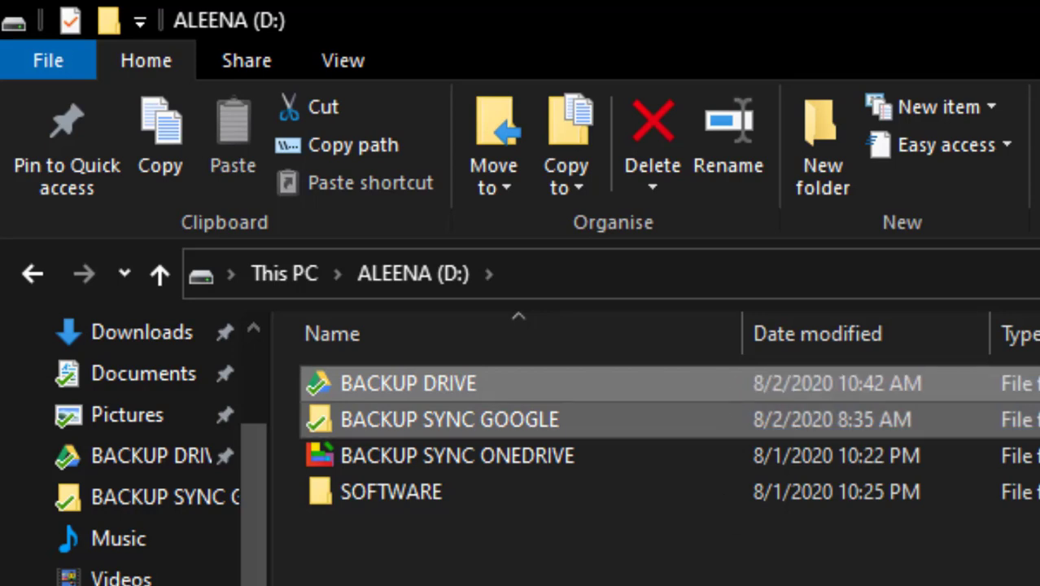
left_click(326, 439)
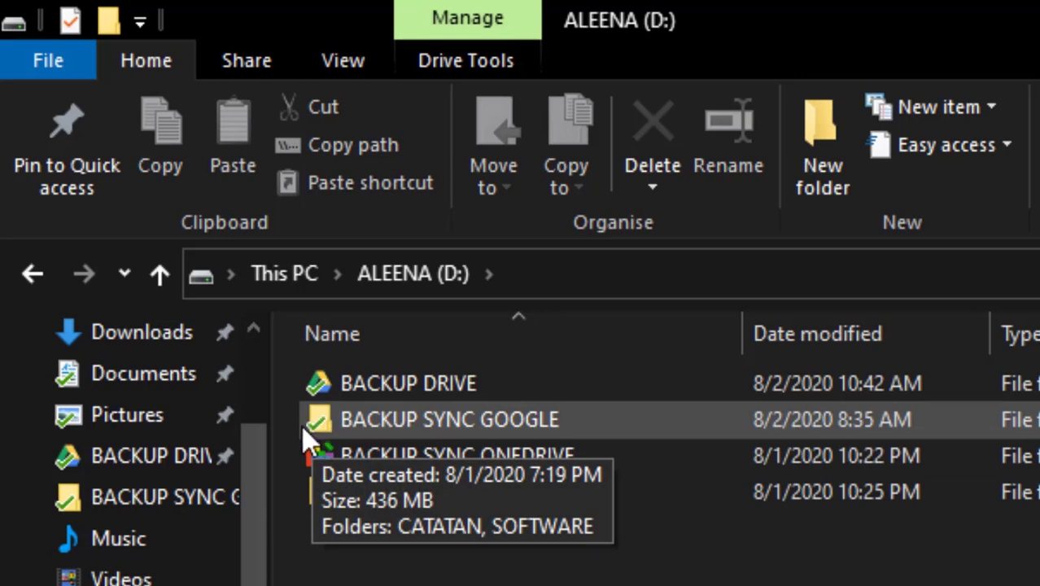
Open BACKUP SYNC GOOGLE showing CATATAN and SOFTWARE, then return to Drive's Komputer page.
double_click(369, 431)
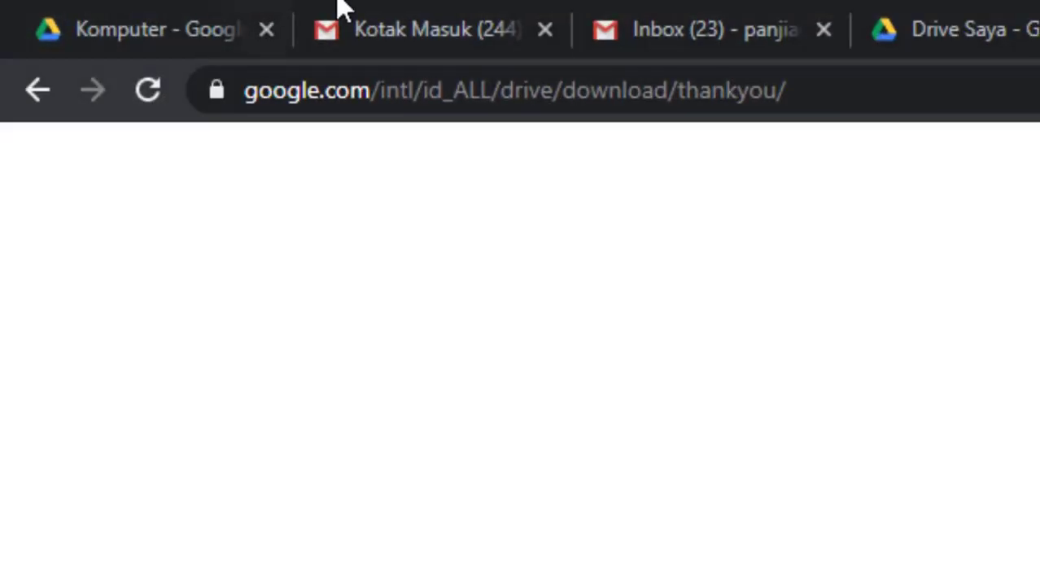
left_click(81, 10)
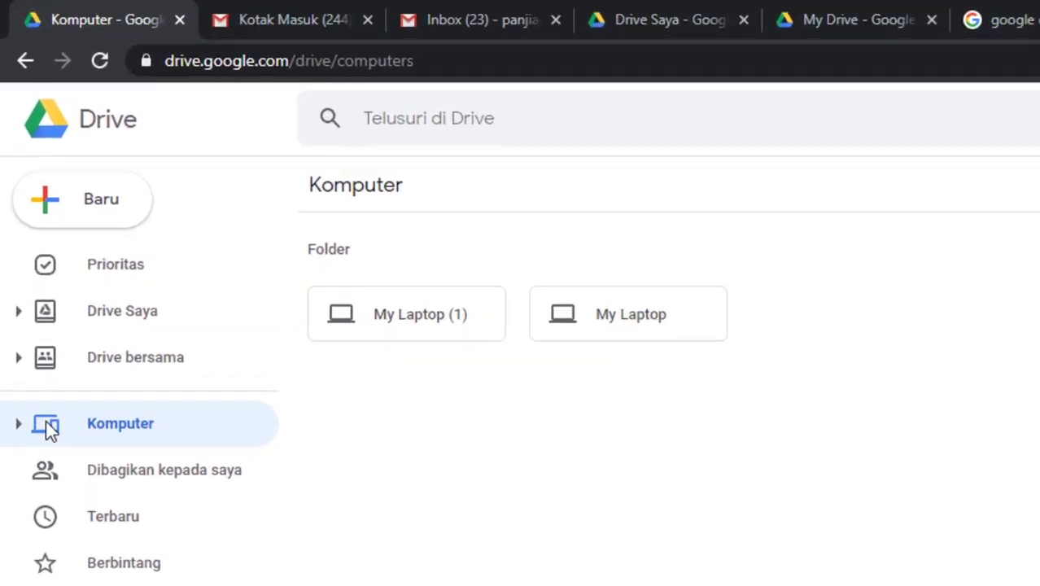
Expand Komputer in the Drive sidebar and open the My Laptop (1) backup.
left_click(18, 424)
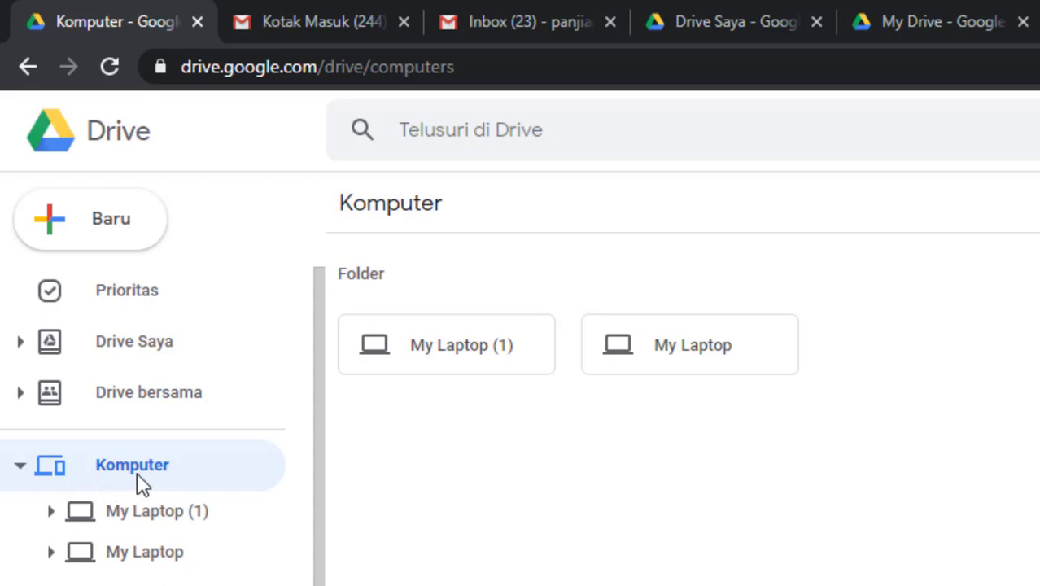
left_click(173, 517)
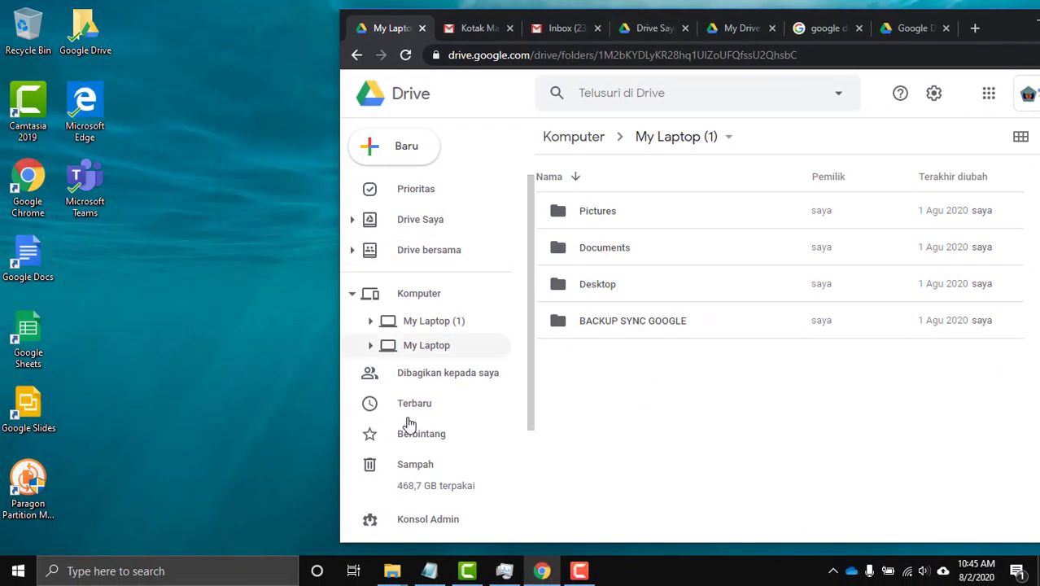
mouse_move(405, 578)
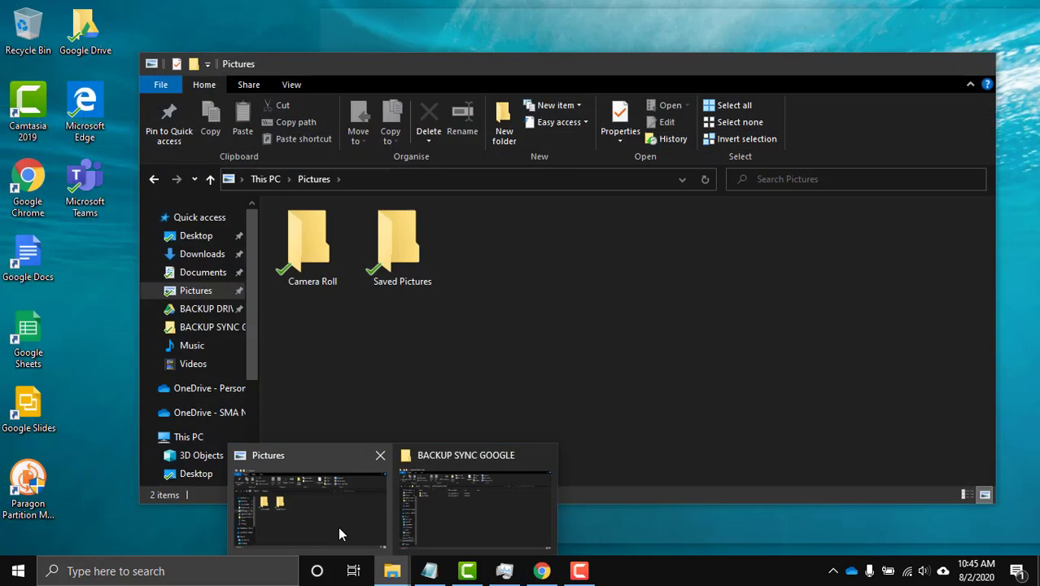
Show drive D: in File Explorer and restore the window to a narrower, taller size.
left_click(440, 526)
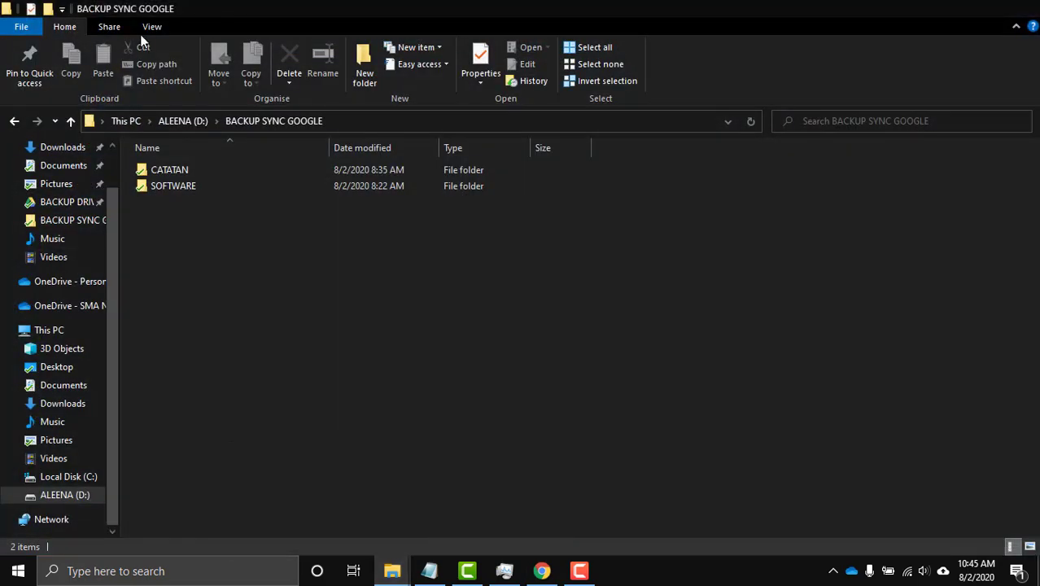
left_click(210, 121)
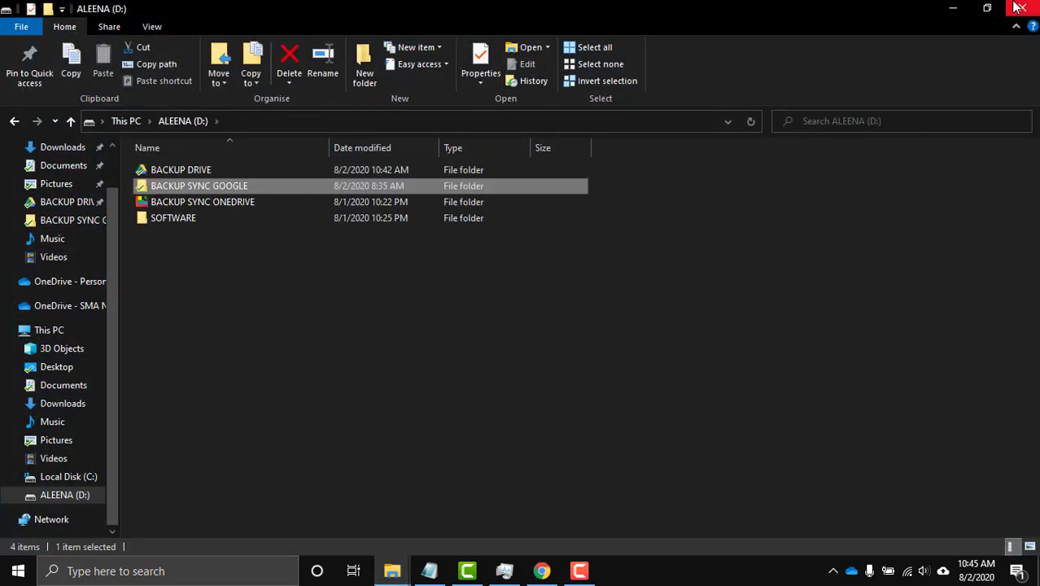
left_click(988, 8)
left_click_drag(758, 92, 256, 2)
left_click(988, 8)
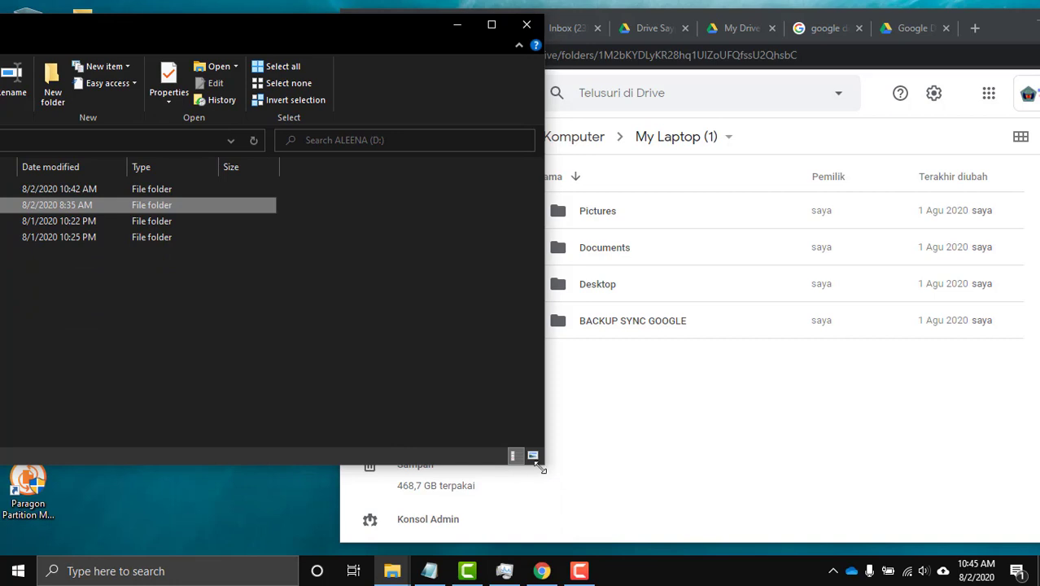
left_click_drag(540, 467, 376, 546)
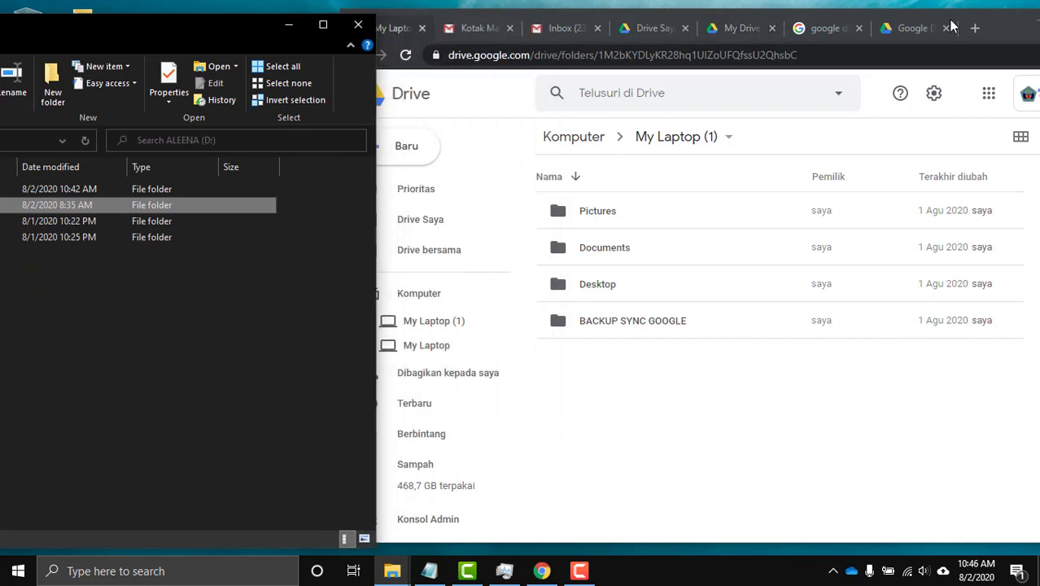
Arrange the Chrome Drive window on the right, beside the File Explorer window.
left_click_drag(951, 27, 1017, 27)
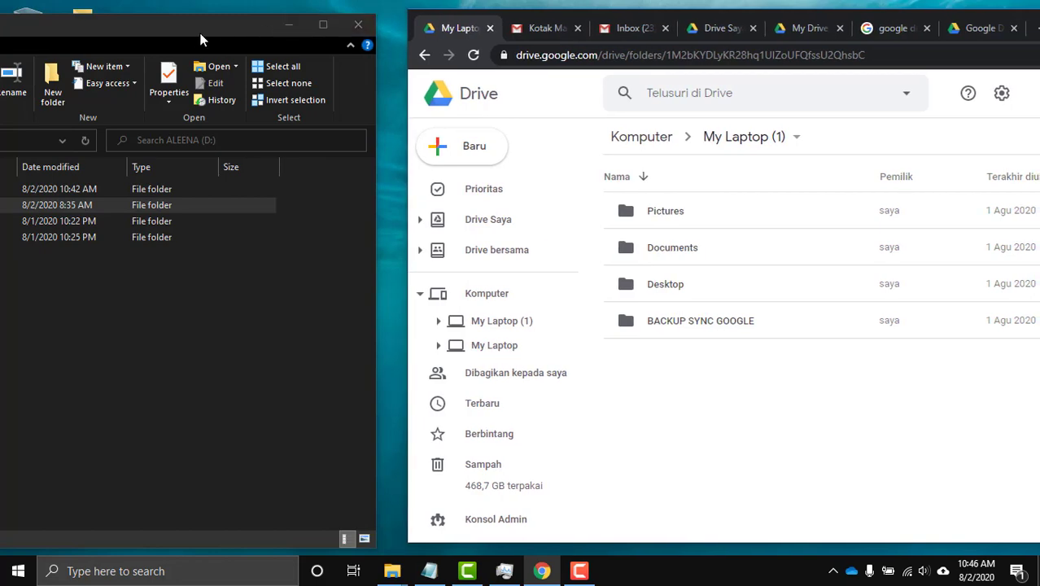
left_click_drag(201, 39, 228, 34)
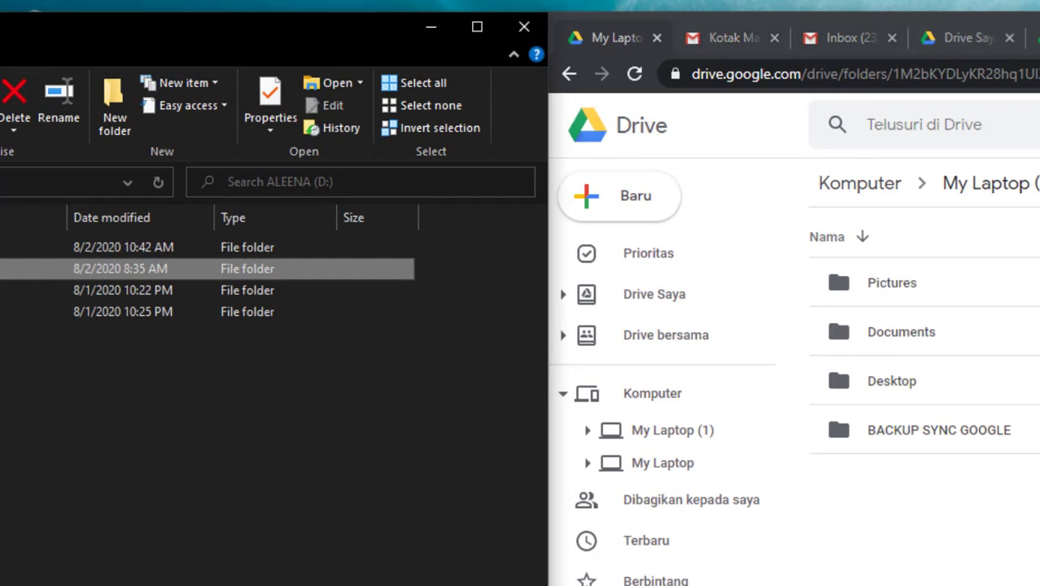
key("alt+Tab")
left_click_drag(1033, 22, 776, 65)
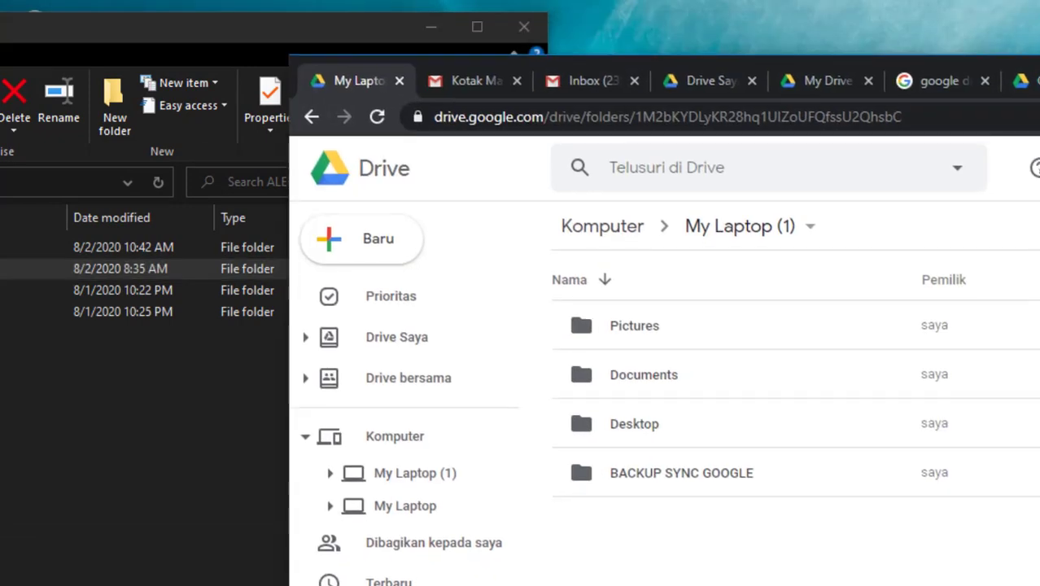
left_click_drag(1039, 293, 1004, 293)
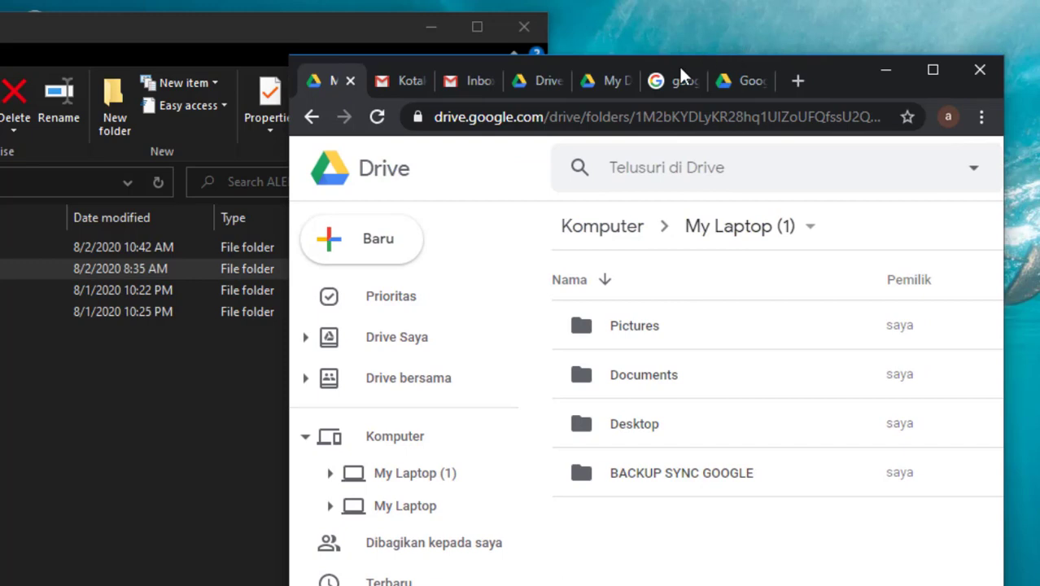
left_click_drag(685, 65, 1039, 29)
left_click_drag(373, 32, 527, 37)
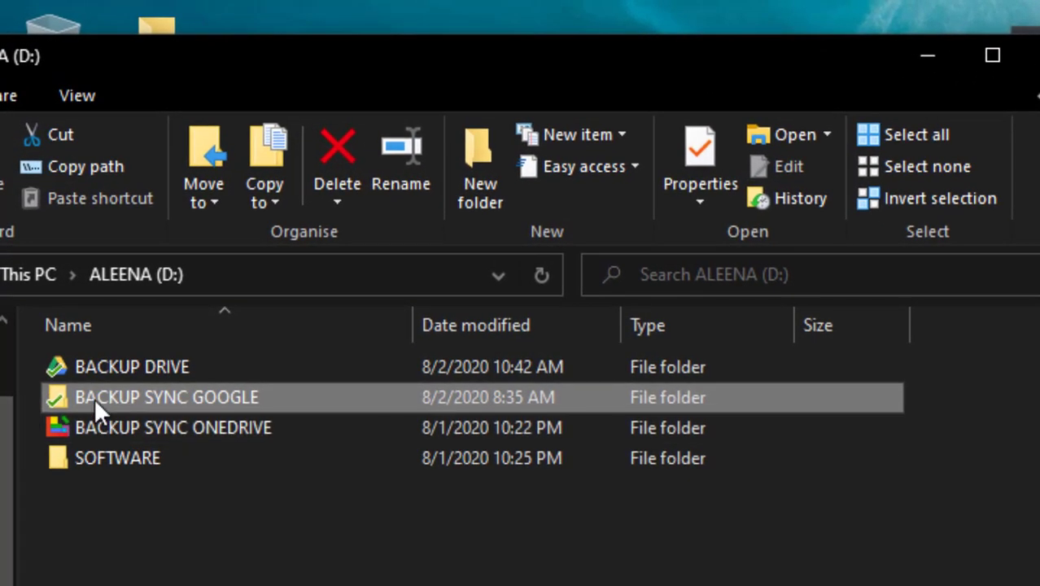
Open BACKUP SYNC GOOGLE locally and in Drive, then Drive's CATATAN folder showing BAHAN POSTINGAN.txt.
double_click(93, 397)
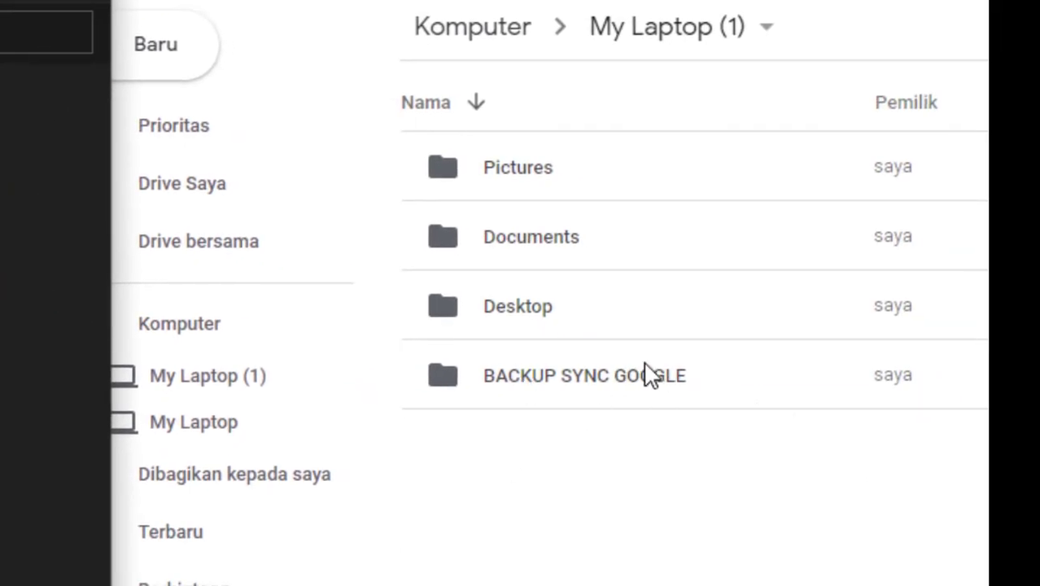
double_click(616, 386)
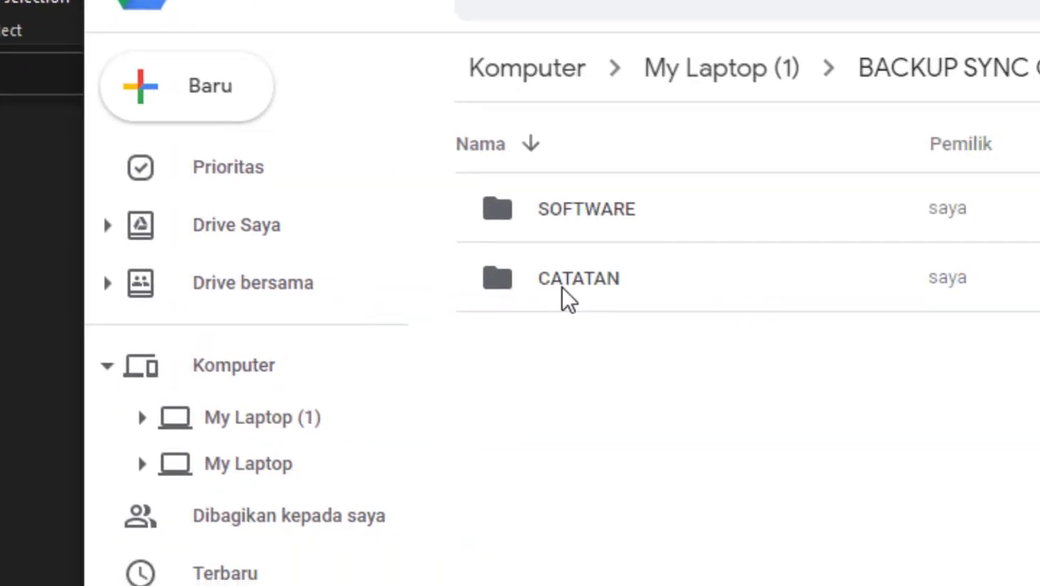
double_click(562, 283)
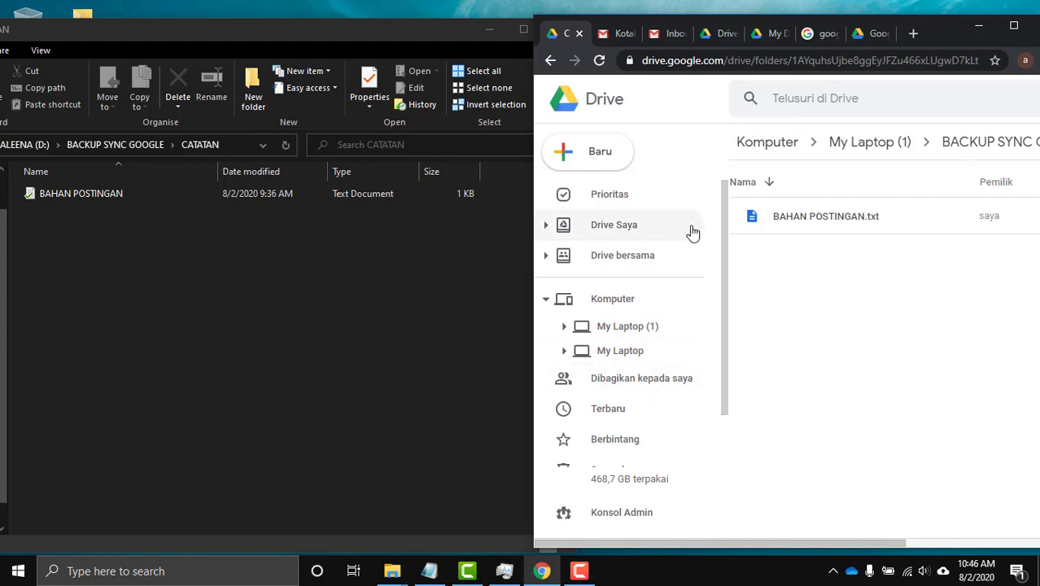
left_click(26, 144)
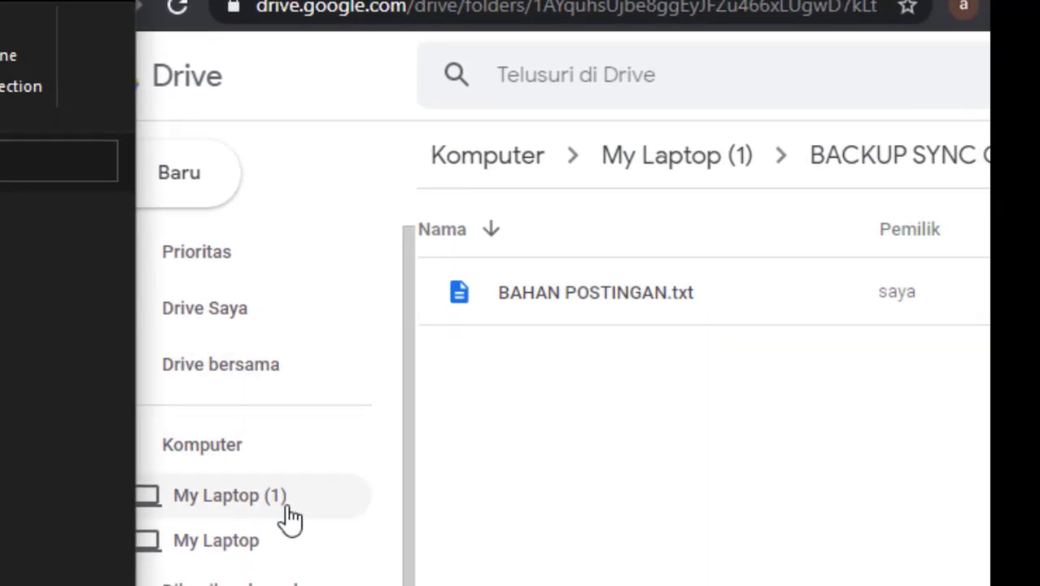
View the My Laptop backup in Drive, then go back to My Laptop (1).
left_click(342, 564)
left_click(241, 552)
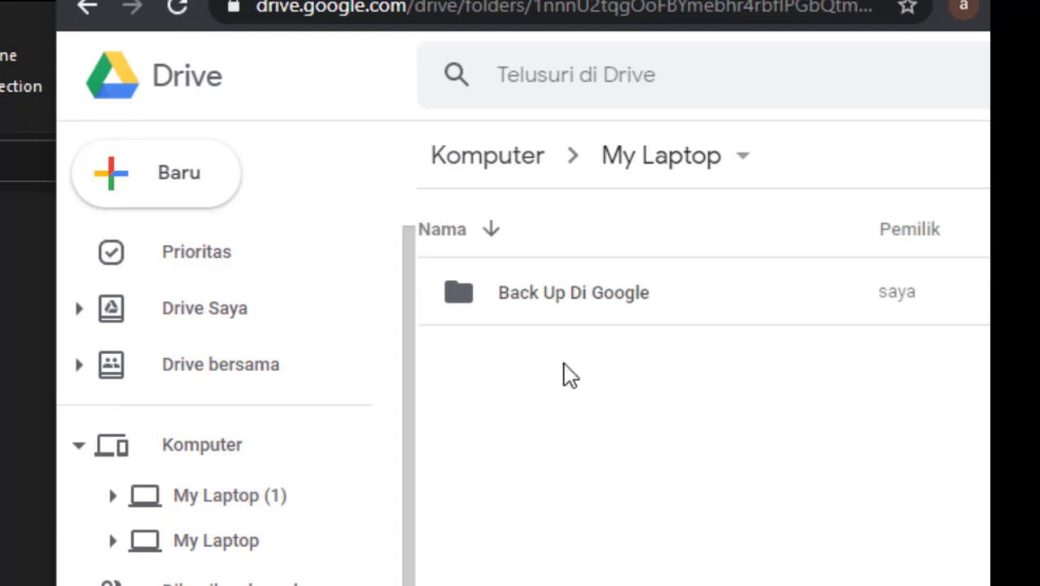
left_click(205, 512)
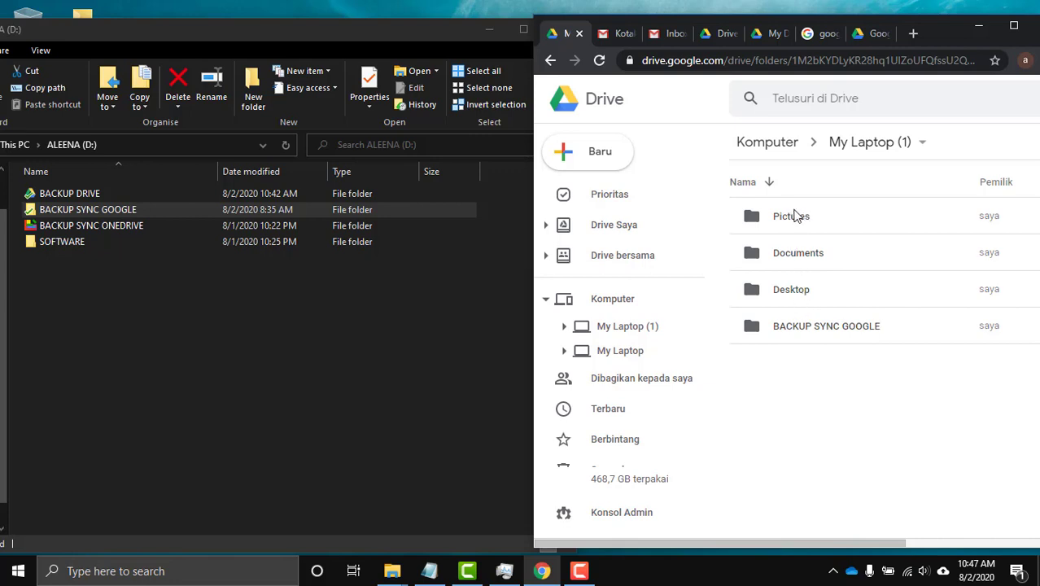
Centre the File Explorer window and open the local Desktop folder with its shortcuts.
left_click_drag(153, 32, 281, 32)
left_click(961, 27)
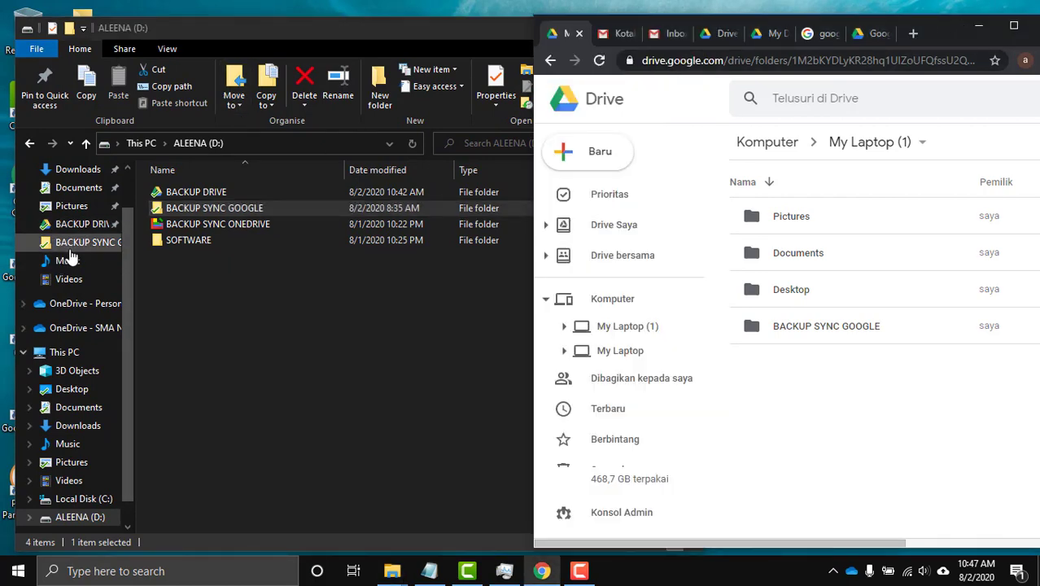
left_click_drag(122, 267, 122, 248)
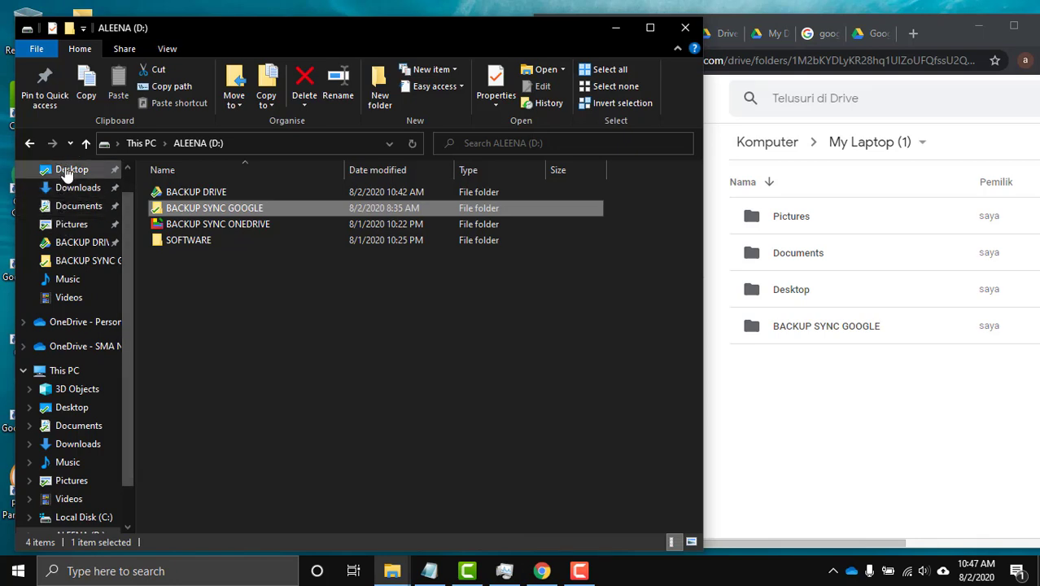
left_click(68, 173)
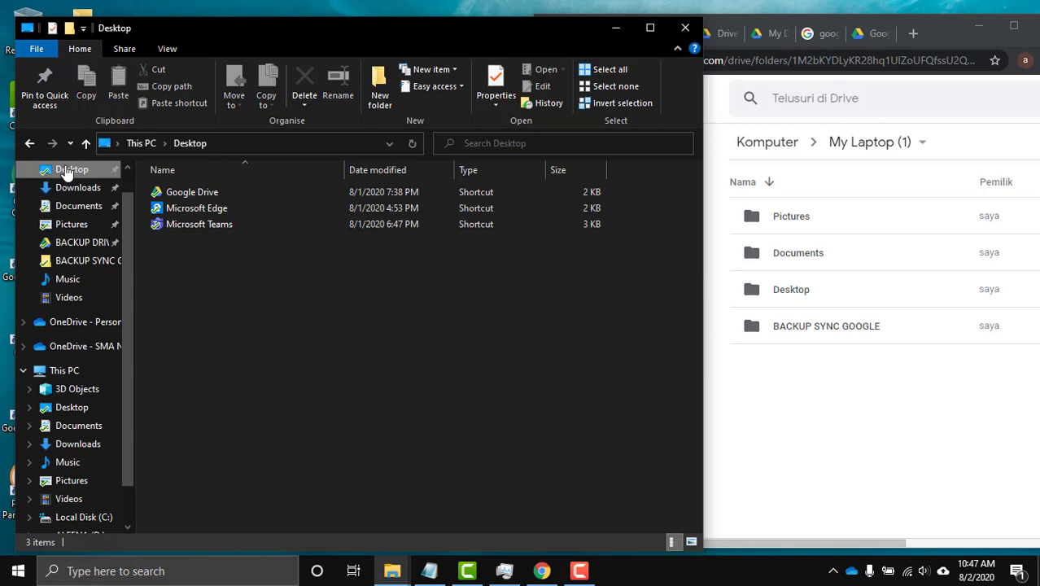
Compare the local Desktop shortcuts with Drive's backed-up Desktop folder.
left_click_drag(206, 290, 177, 194)
left_click(659, 298)
double_click(831, 289)
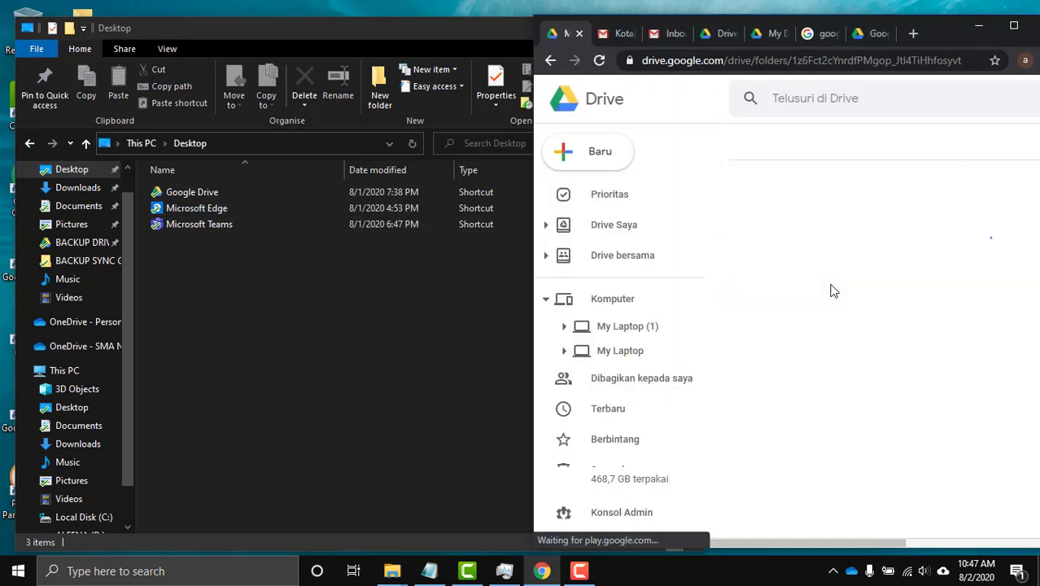
Open the Documents folder both locally and in the My Laptop (1) Drive backup.
left_click(373, 383)
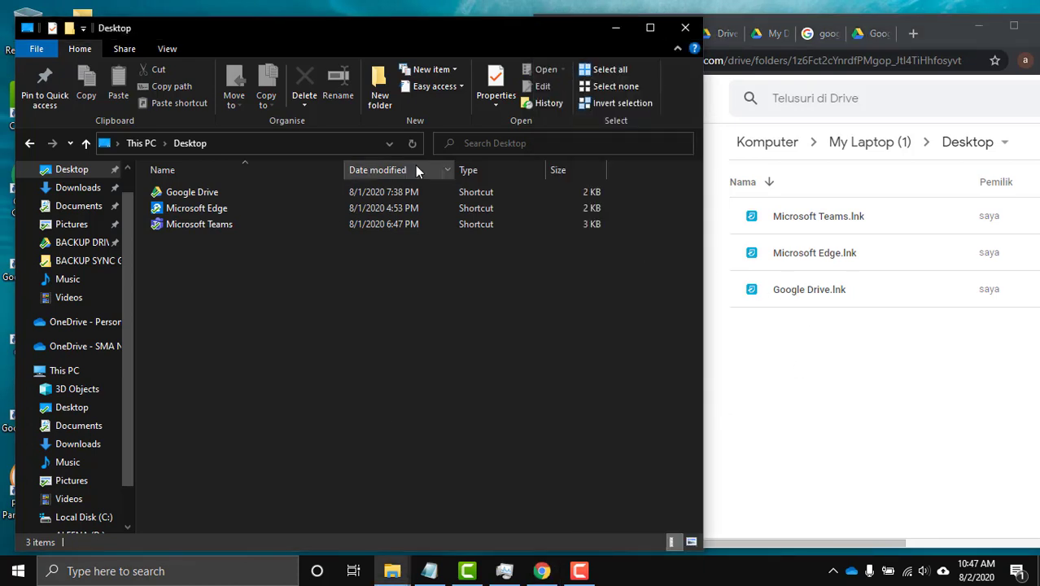
left_click(93, 210)
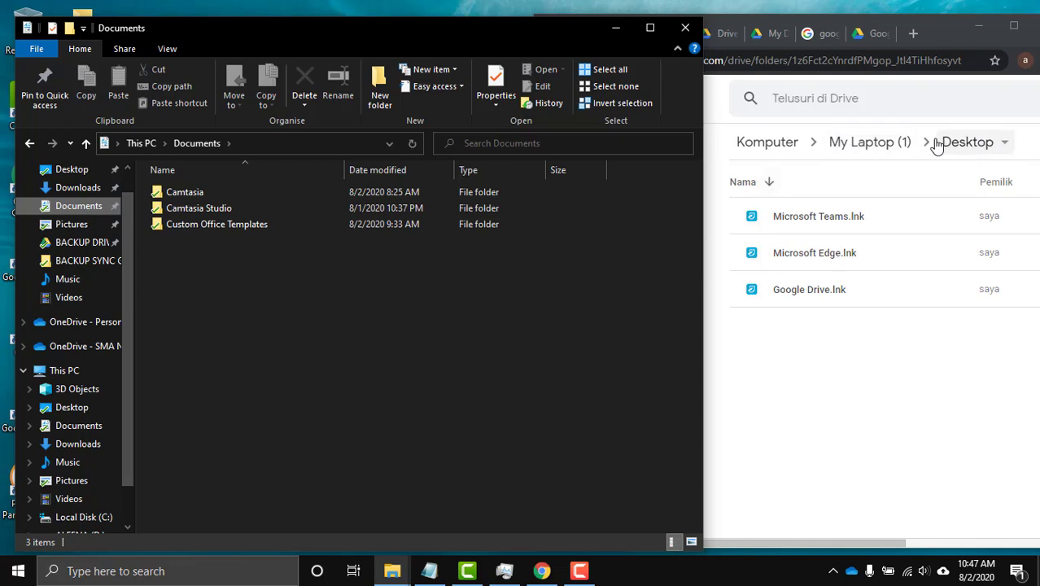
left_click(884, 145)
left_click(884, 145)
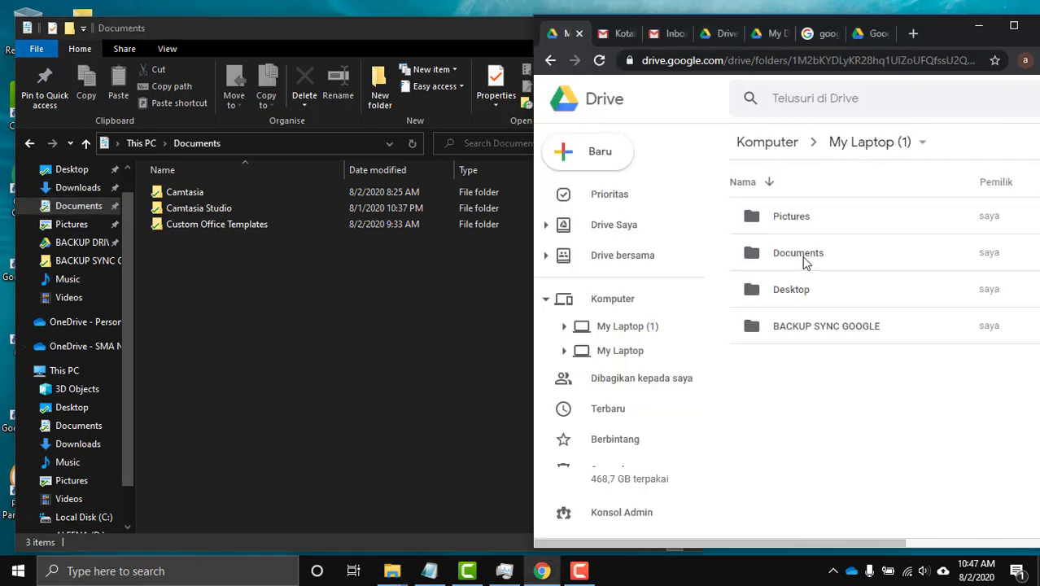
left_click(804, 261)
double_click(804, 260)
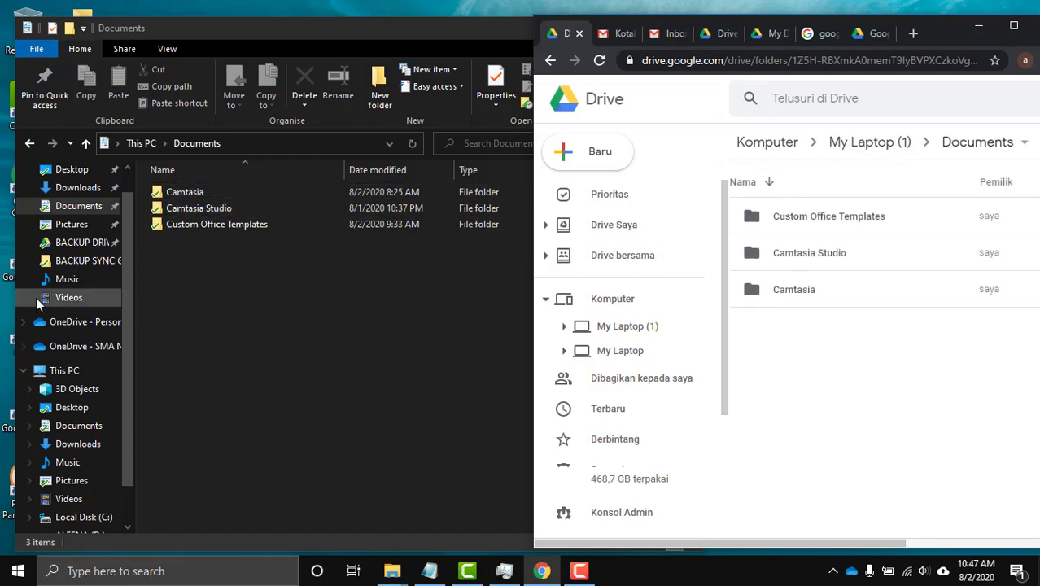
Open Pictures locally and in Drive, showing Saved Pictures and Camera Roll in both.
left_click(71, 228)
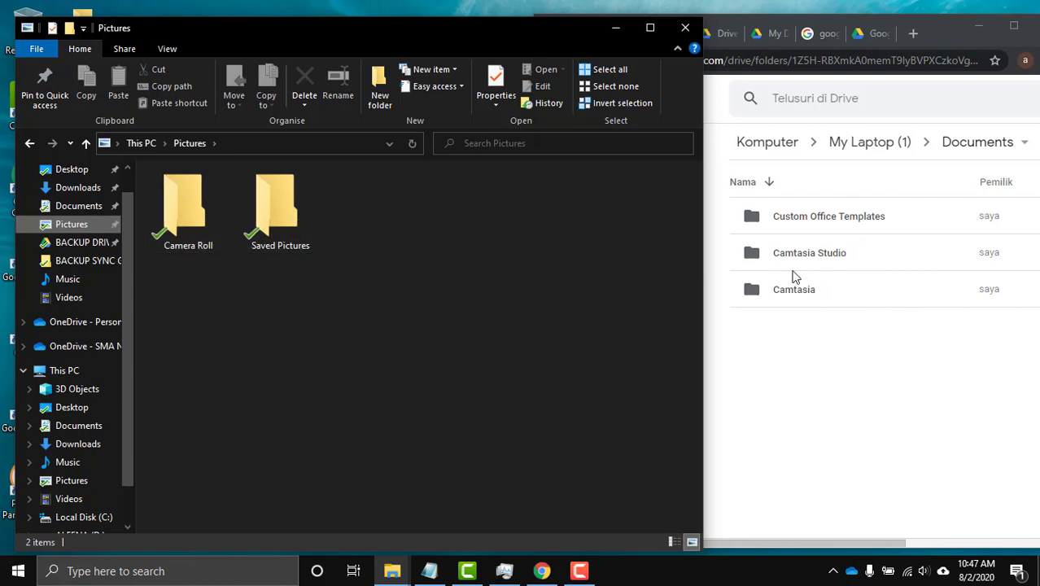
left_click(868, 143)
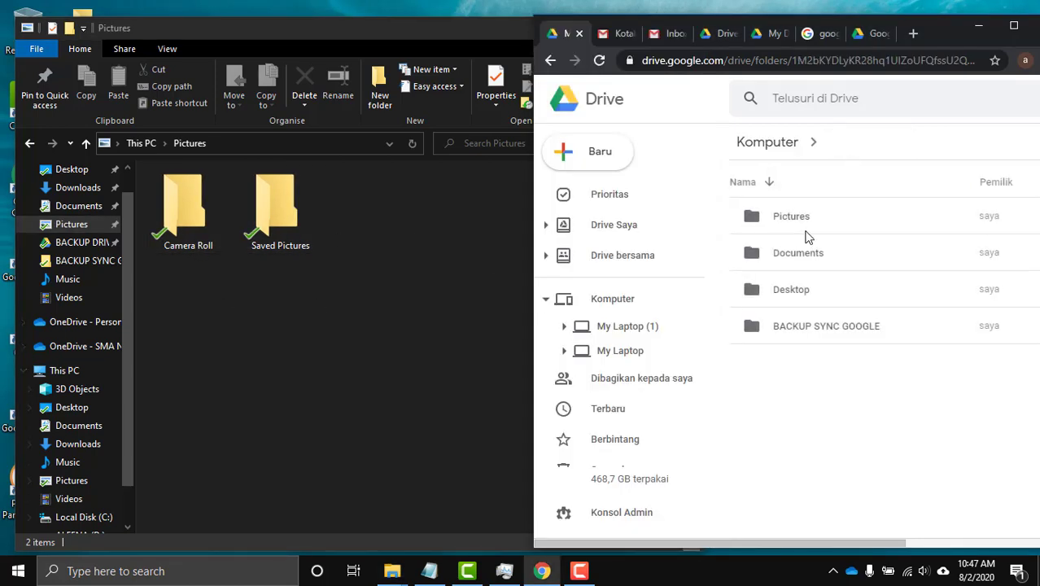
double_click(812, 220)
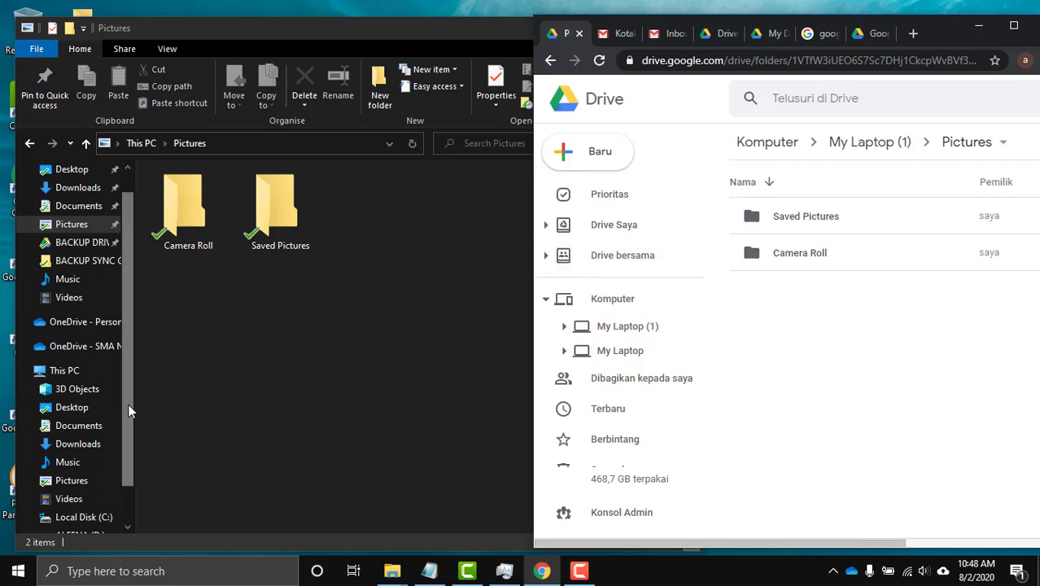
left_click_drag(127, 402, 127, 444)
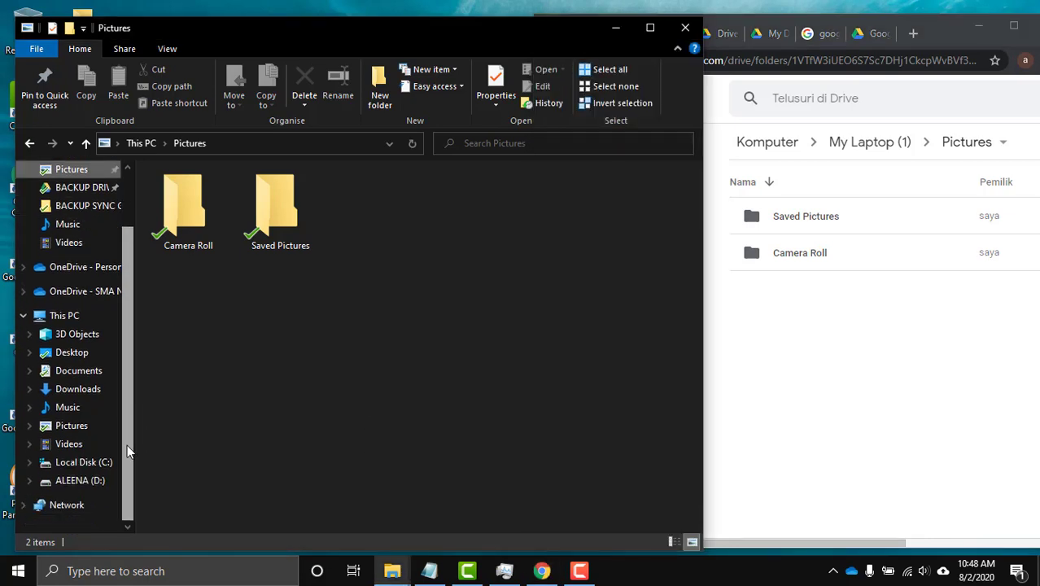
Return File Explorer to ALEENA (D:), widen its window, and select the BACKUP DRIVE row.
left_click(77, 481)
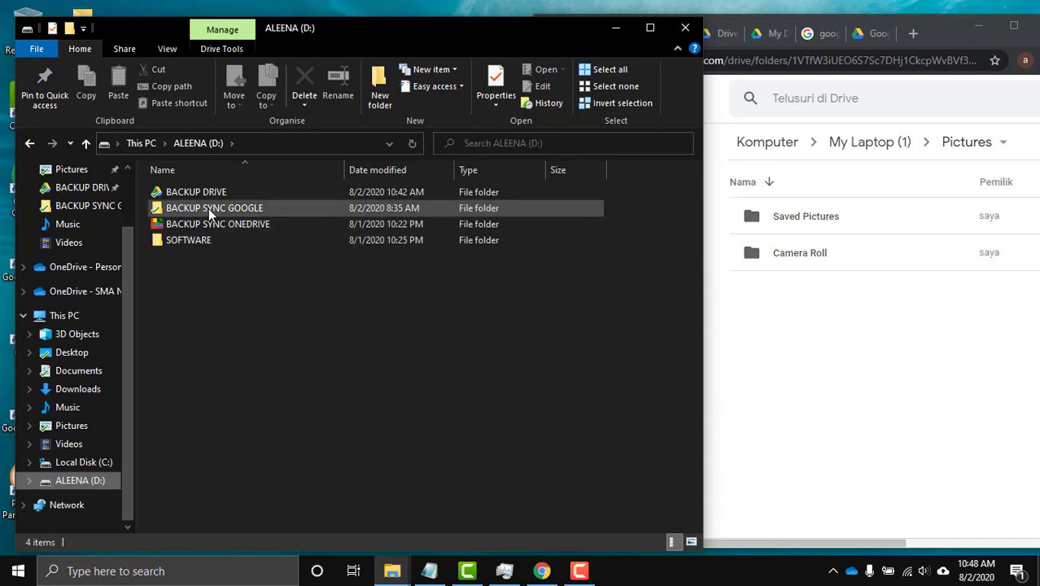
mouse_move(189, 209)
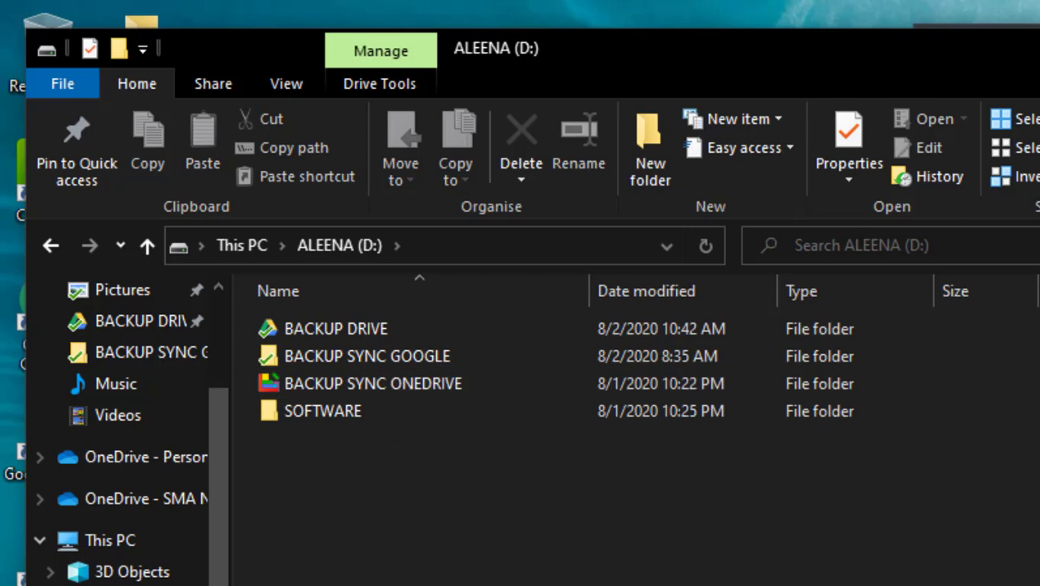
key("alt+Tab")
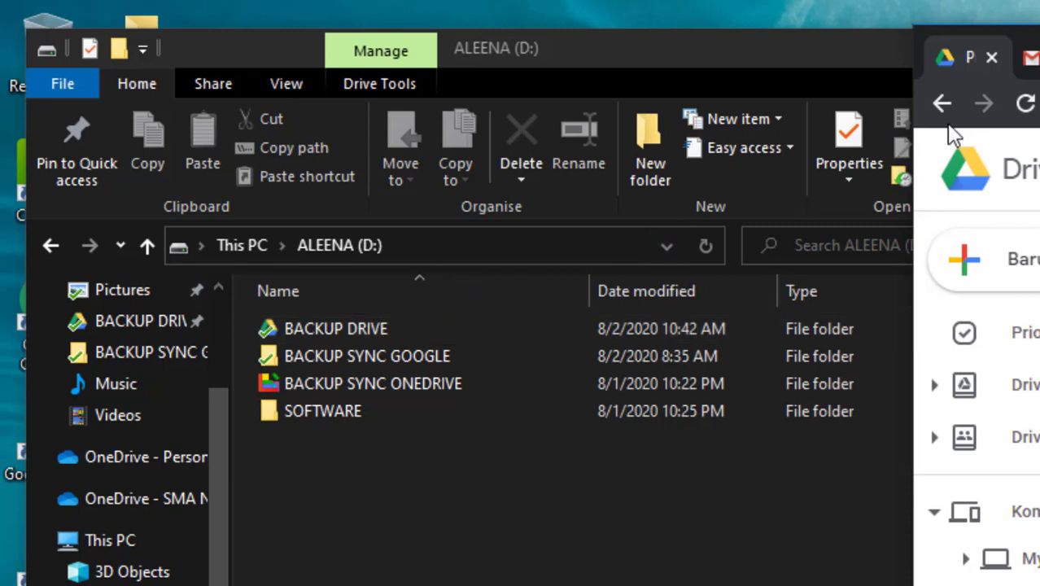
left_click_drag(914, 326, 987, 325)
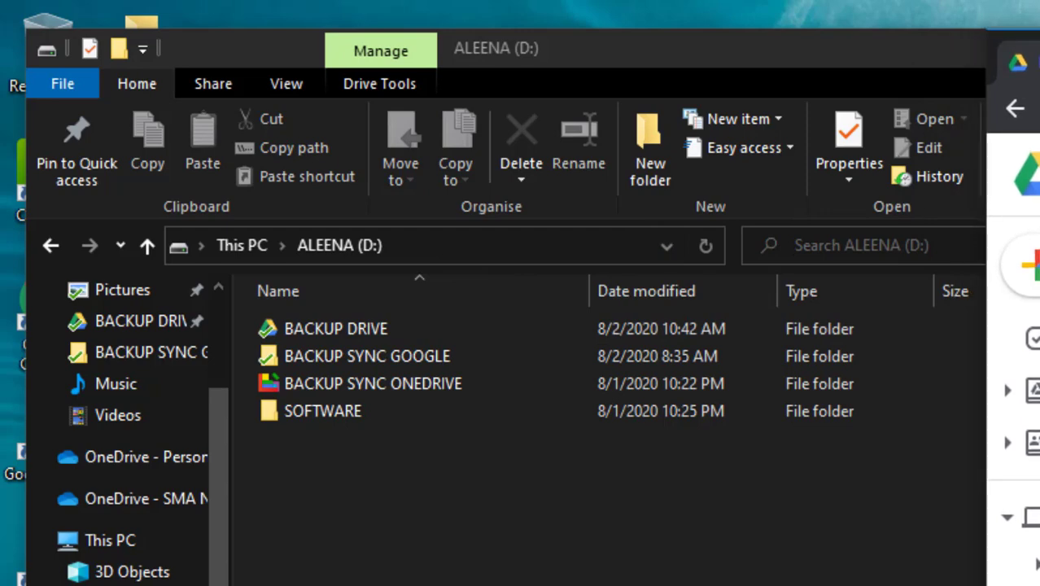
left_click(331, 335)
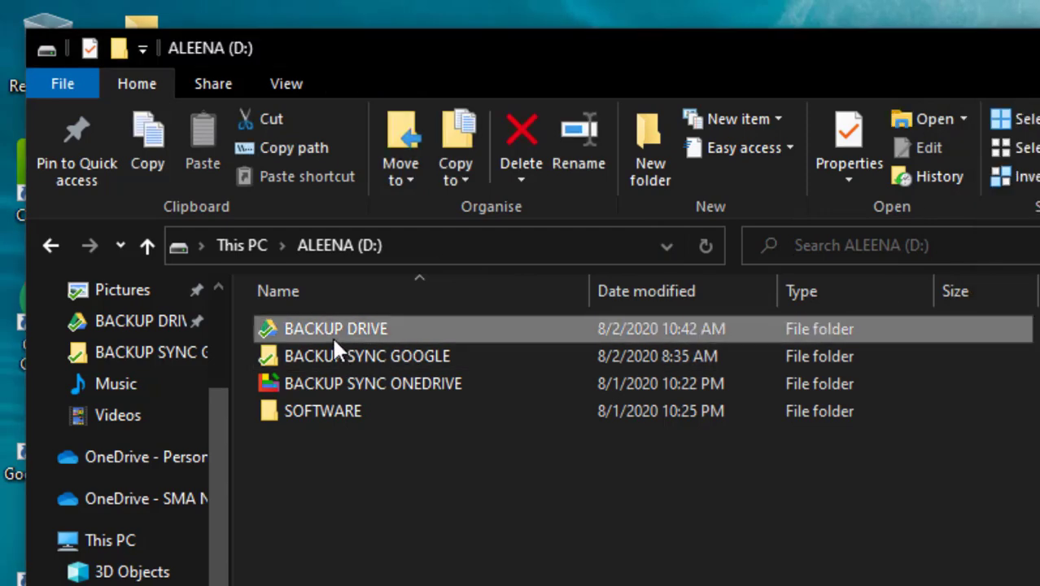
Open the BACKUP DRIVE folder in File Explorer and look through its files.
double_click(288, 327)
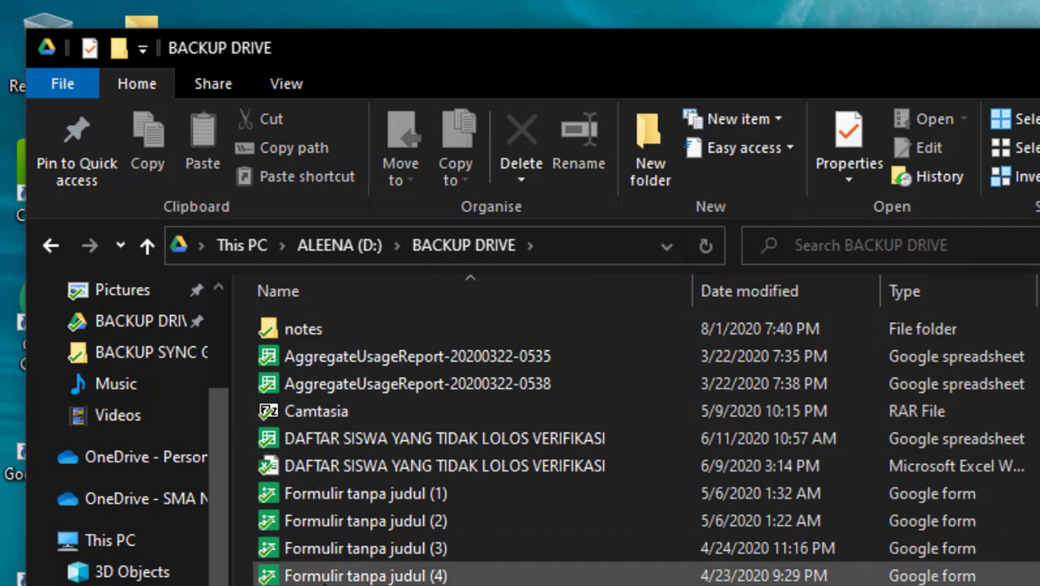
scroll(489, 489, "down", 10)
scroll(488, 574, "up", 10)
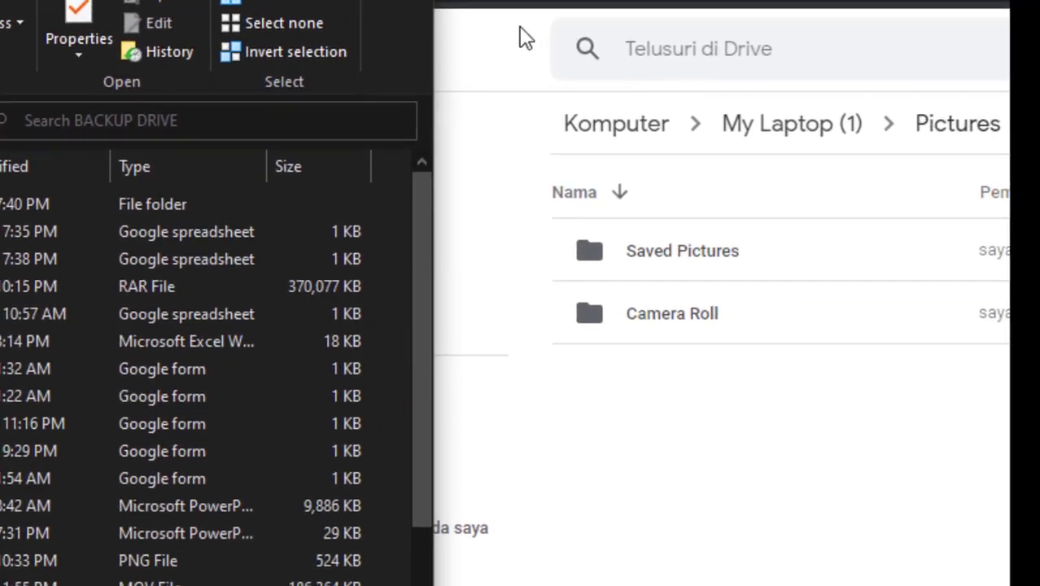
Scroll through the Drive Saya list in Google Drive, then return Explorer to ALEENA (D:).
left_click(513, 35)
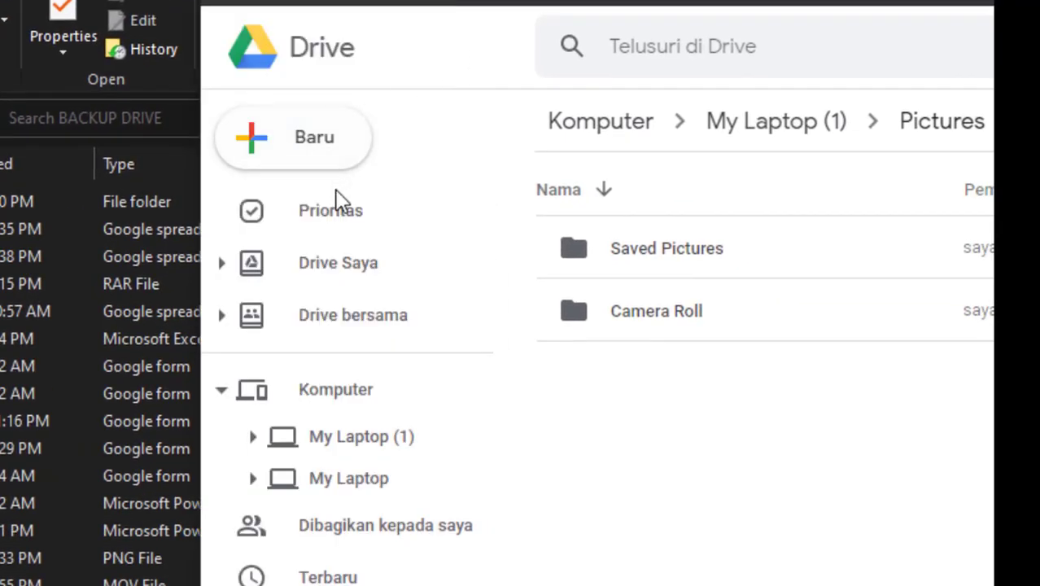
left_click(354, 268)
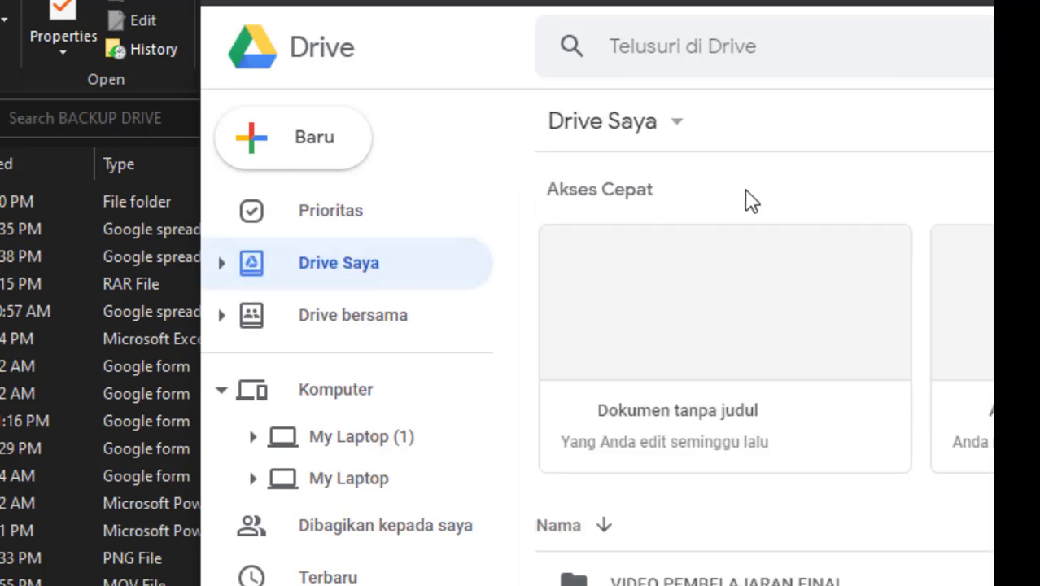
scroll(769, 389, "down", 4)
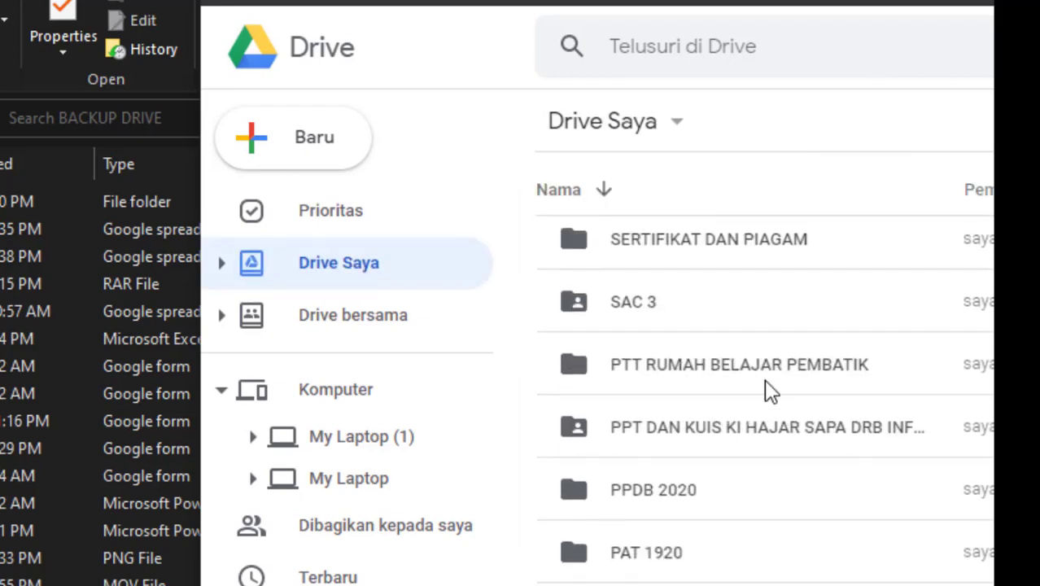
scroll(770, 389, "down", 15)
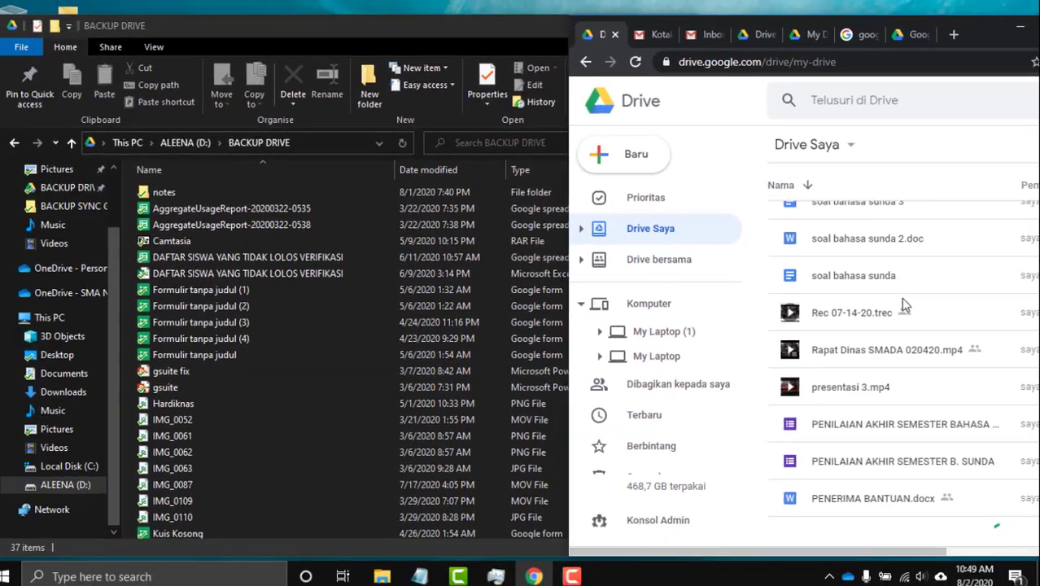
scroll(902, 304, "down", 8)
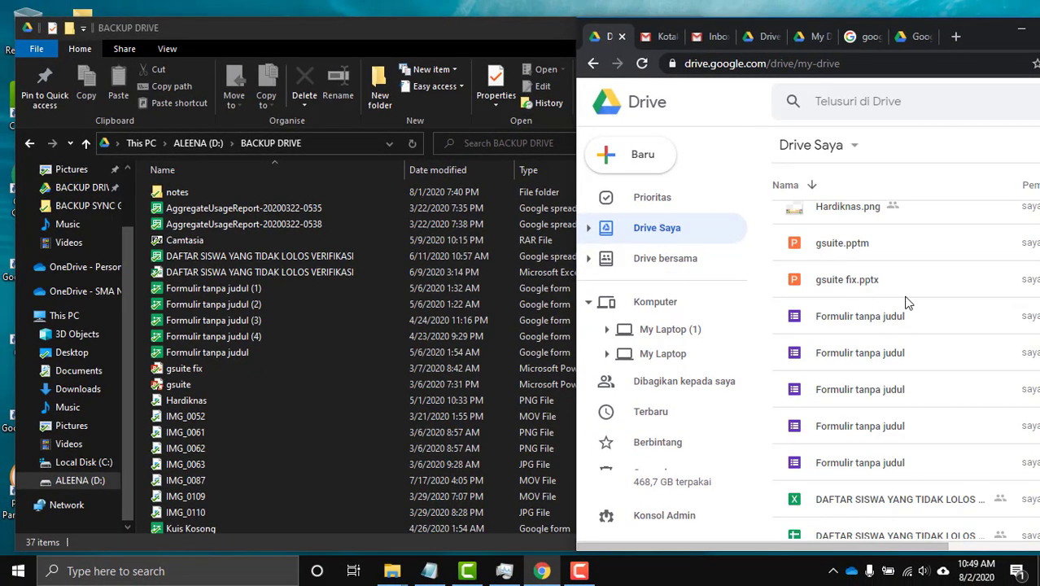
scroll(907, 304, "down", 3)
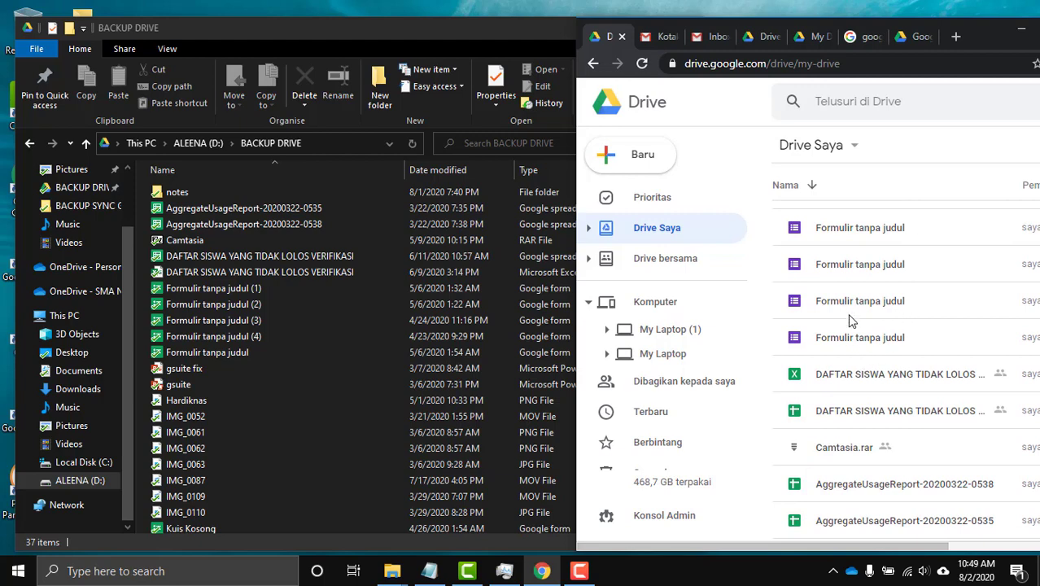
scroll(849, 321, "up", 4)
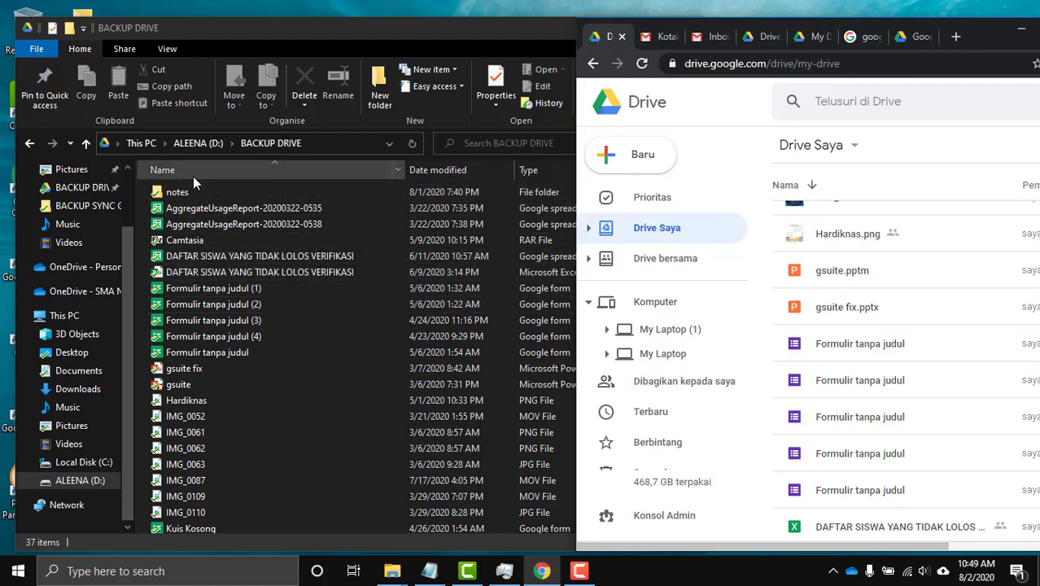
left_click(206, 147)
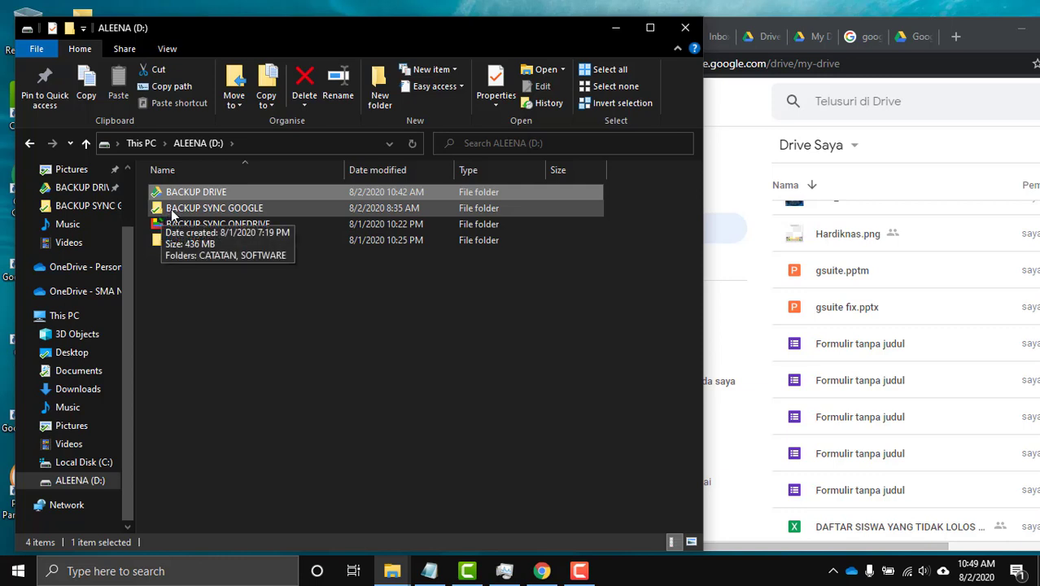
Confirm BACKUP SYNC GOOGLE contains CATATAN and SOFTWARE, then reopen the 37-item BACKUP DRIVE folder.
double_click(171, 210)
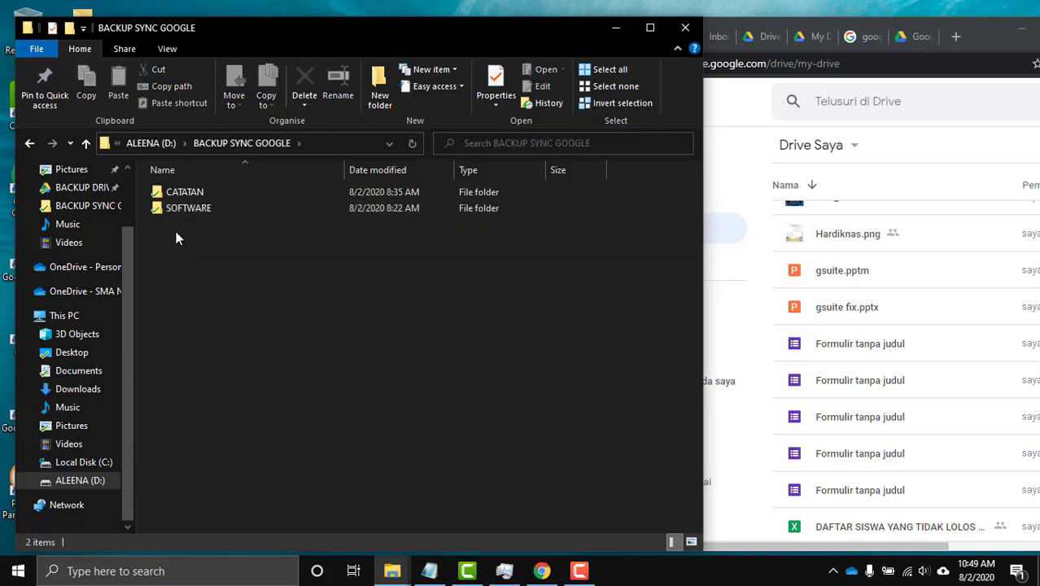
left_click(160, 143)
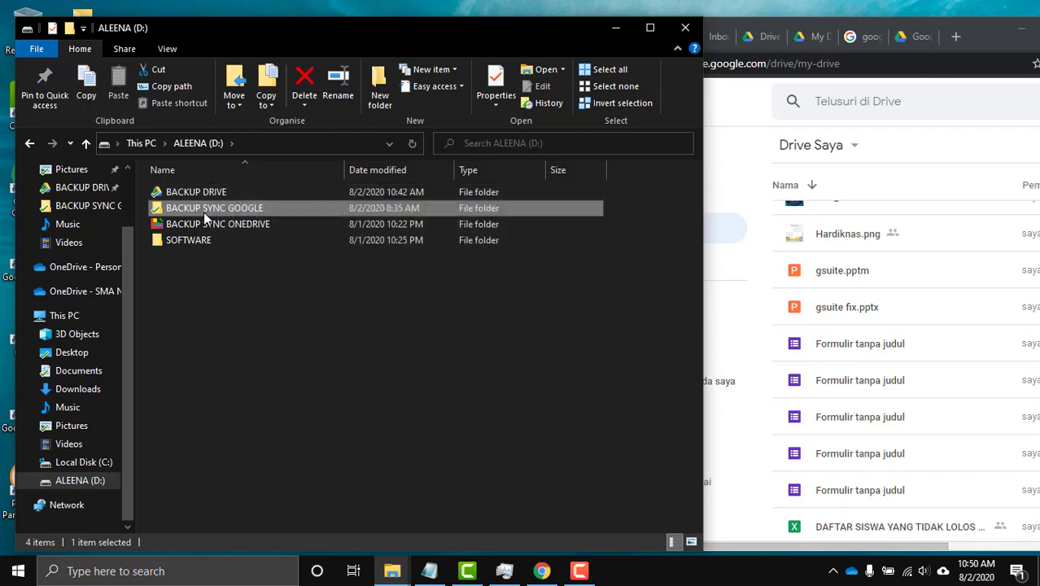
double_click(199, 196)
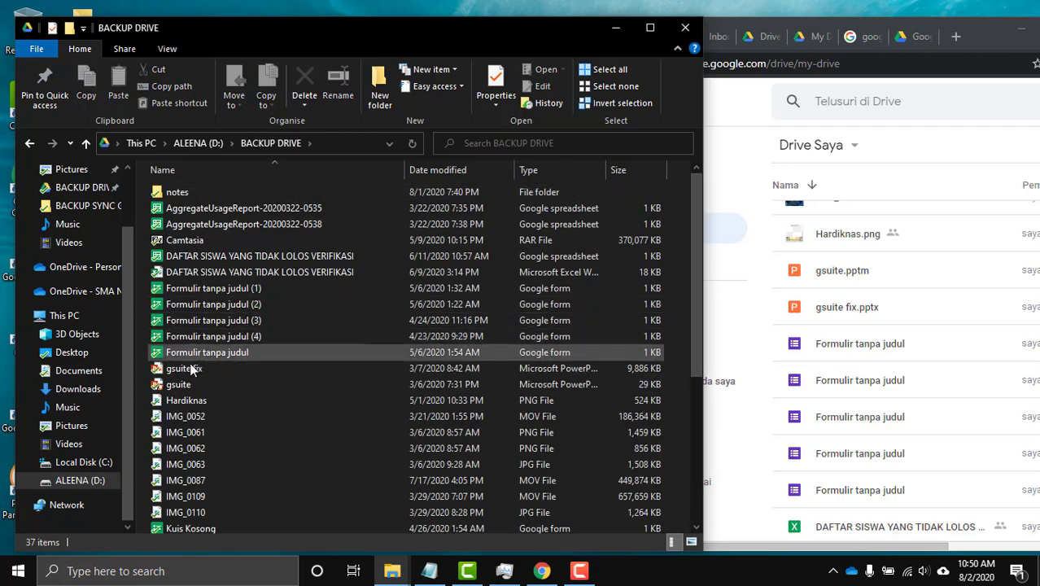
View Formulir tanpa judul (4) properties (183-byte Google form), then position Explorer beside Google Drive.
left_click(181, 341)
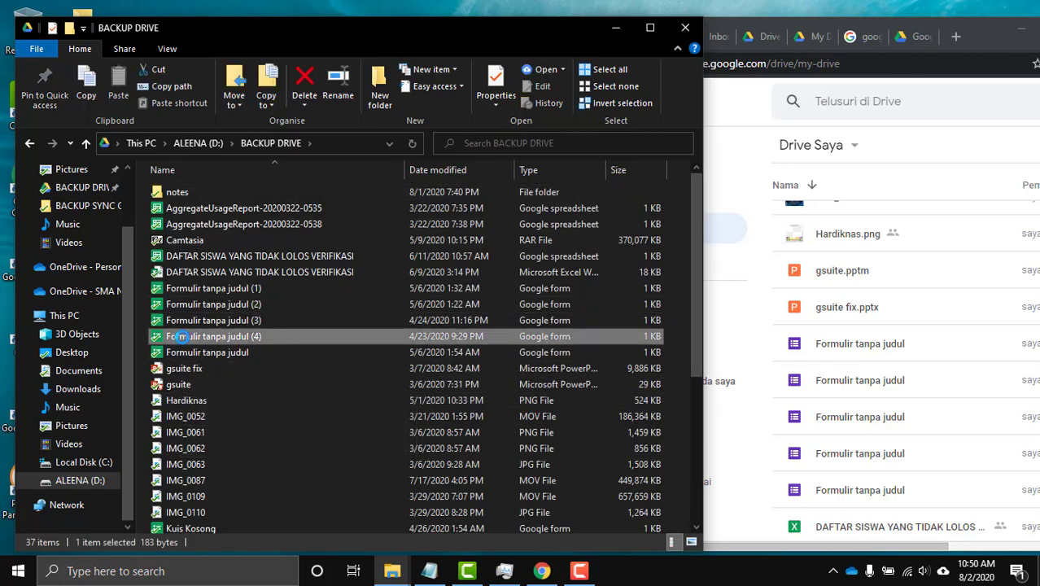
right_click(181, 336)
left_click(208, 332)
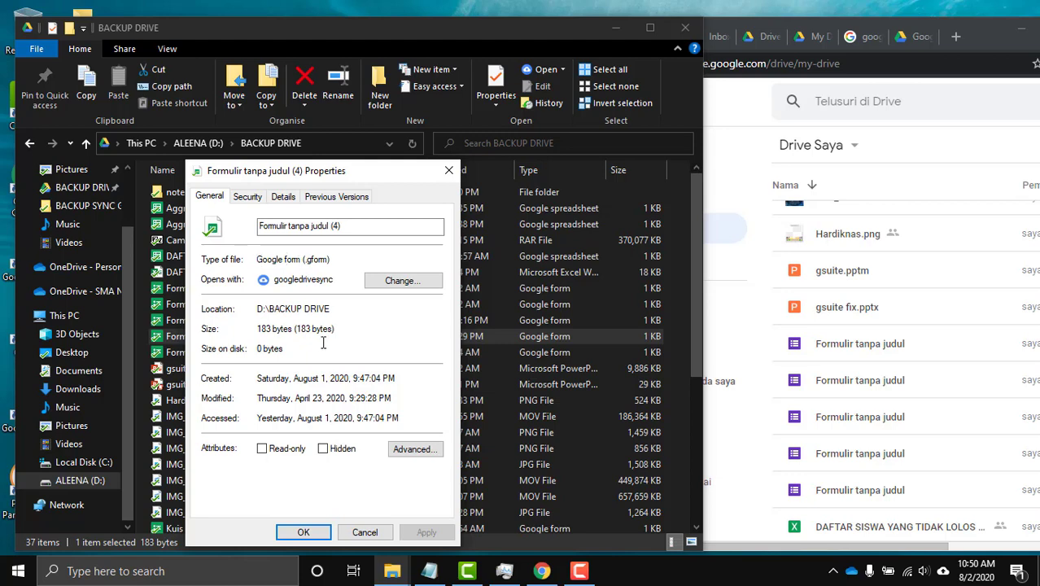
left_click(372, 534)
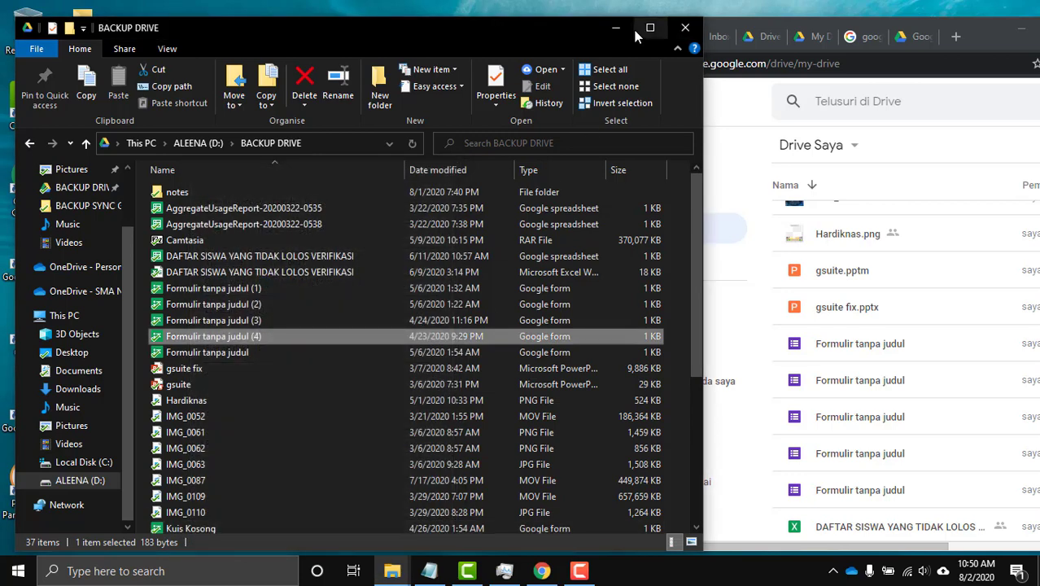
left_click_drag(560, 30, 543, 19)
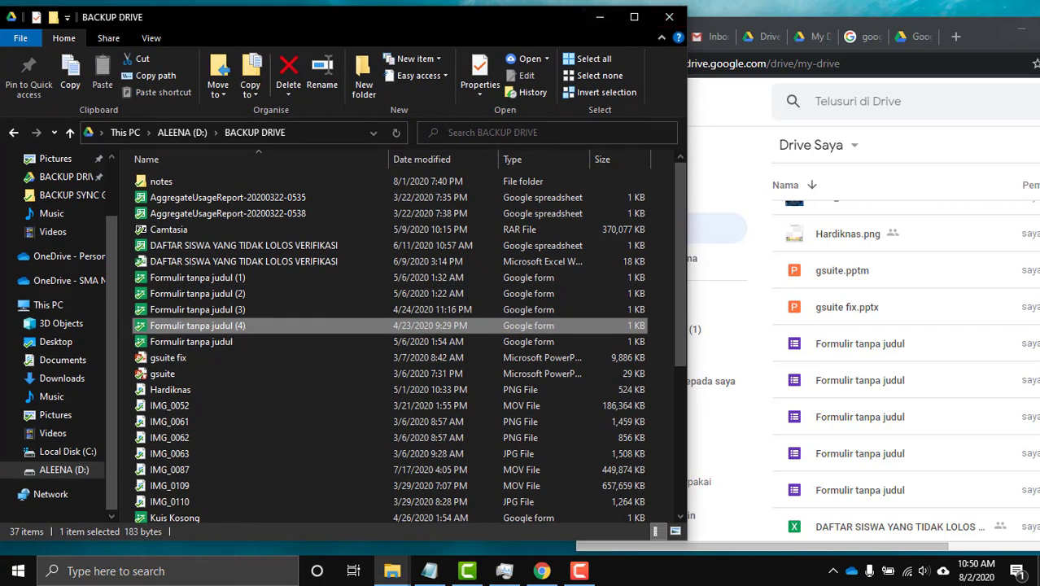
left_click_drag(970, 34, 900, 18)
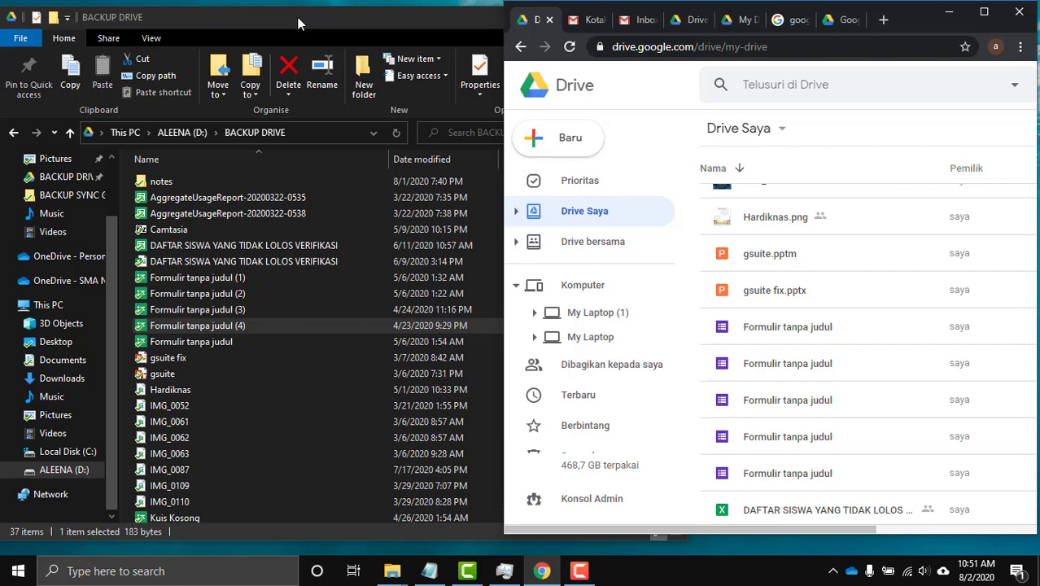
Maximize Google Drive and expand My Laptop (1) to show backup sync, Desktop, Documents, Pictures.
scroll(352, 334, "down", 1)
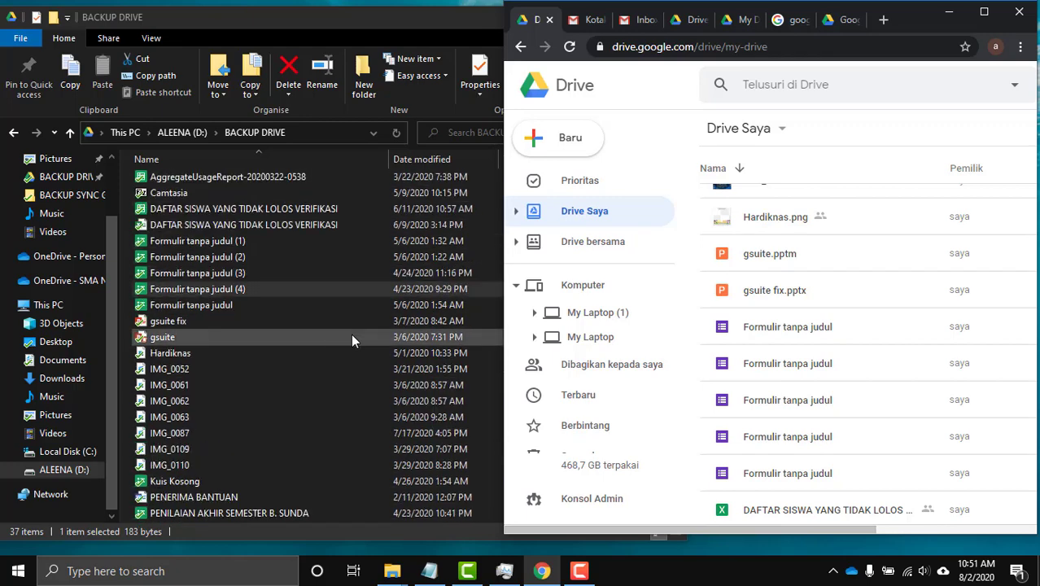
scroll(350, 334, "up", 1)
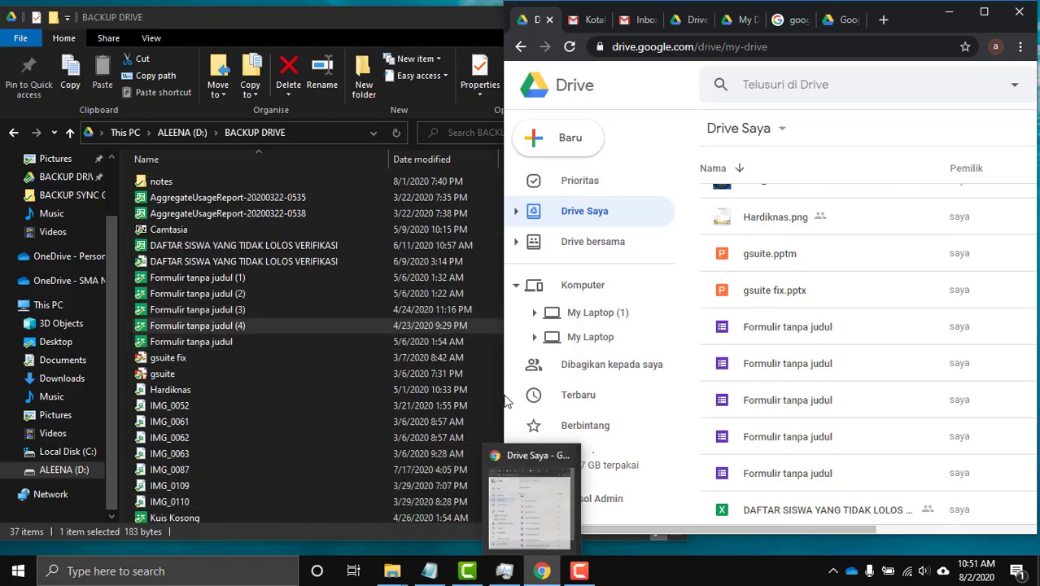
left_click(984, 12)
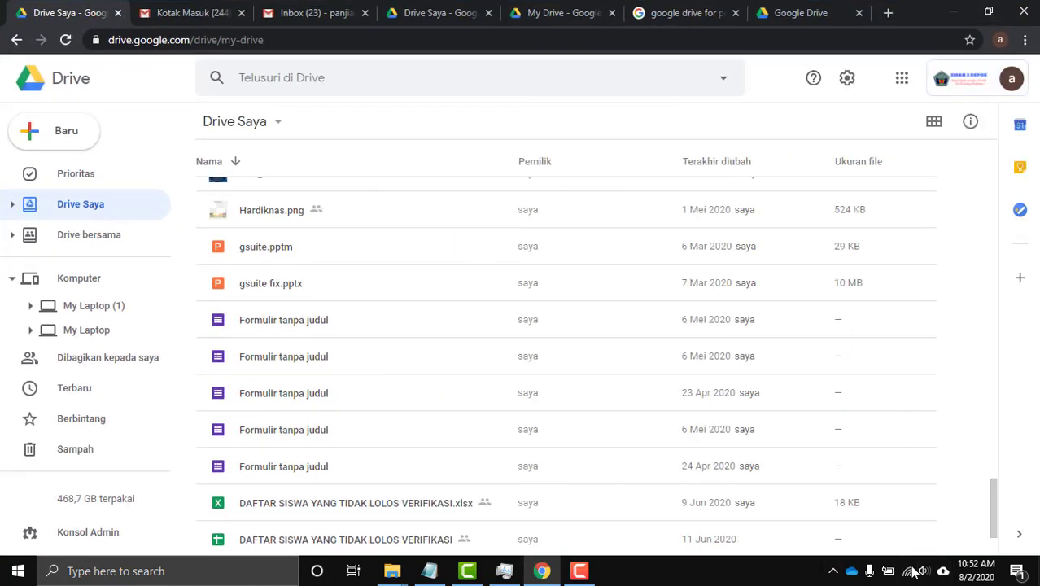
mouse_move(965, 575)
left_click(30, 305)
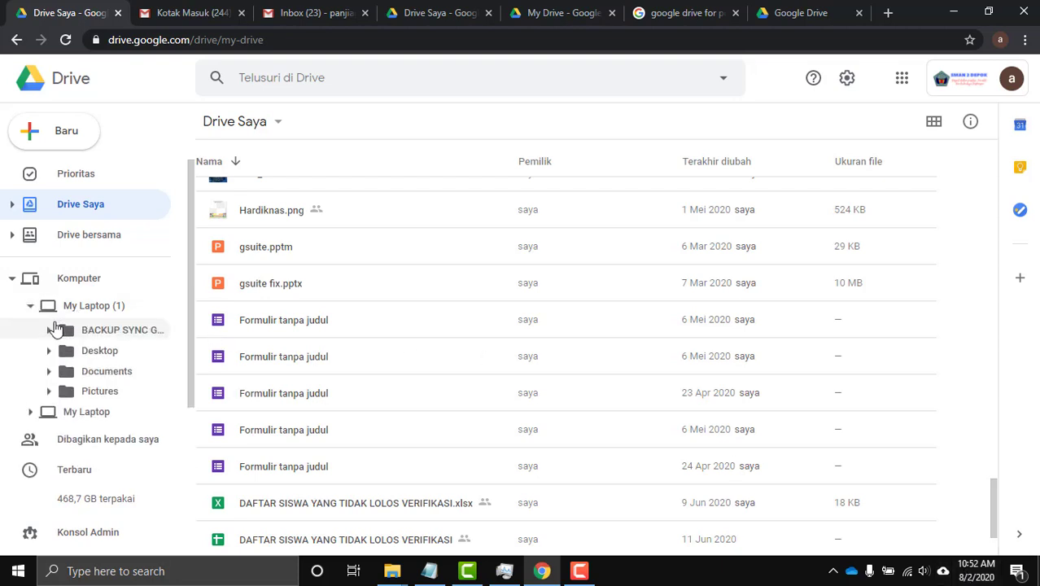